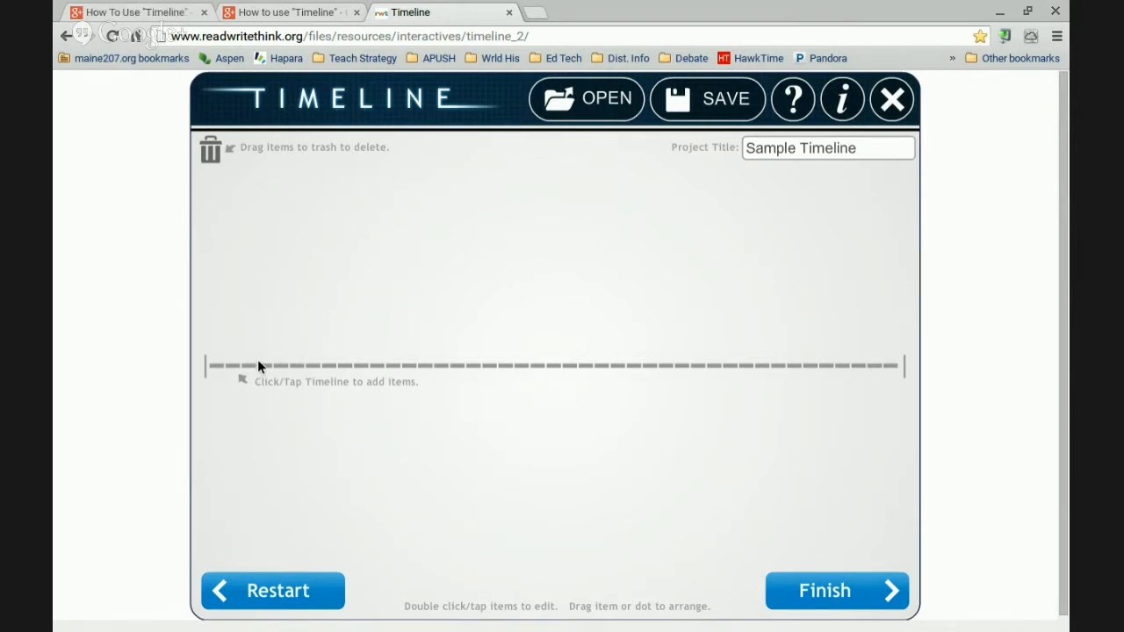
Add a new timeline event labelled 'Event #1' with short description '1/1/2016'
left_click(392, 363)
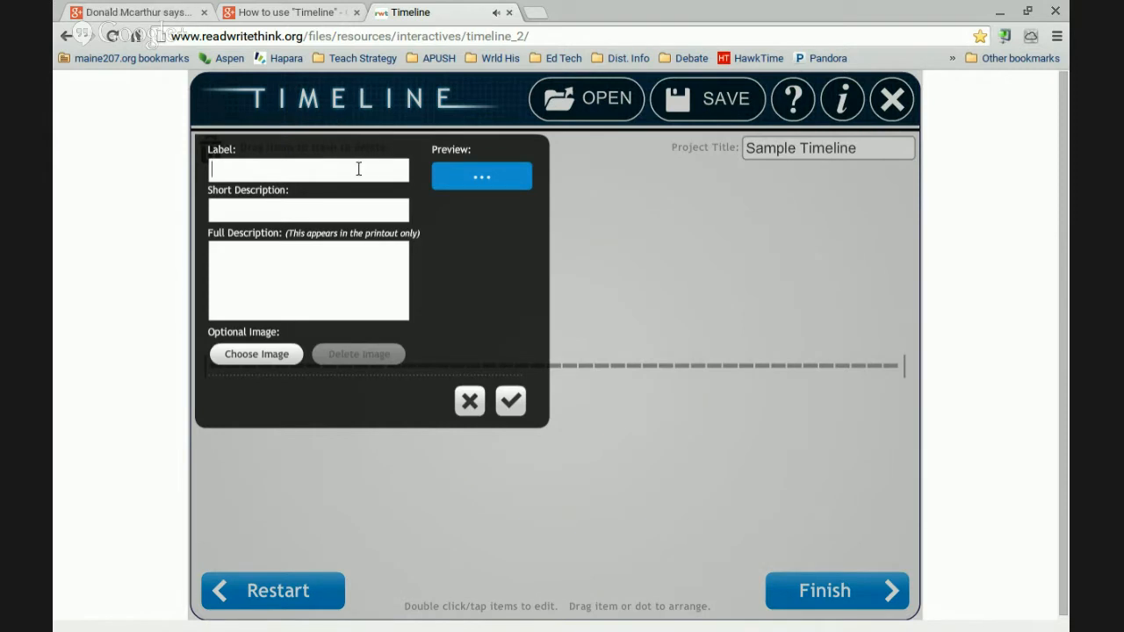
type("Event")
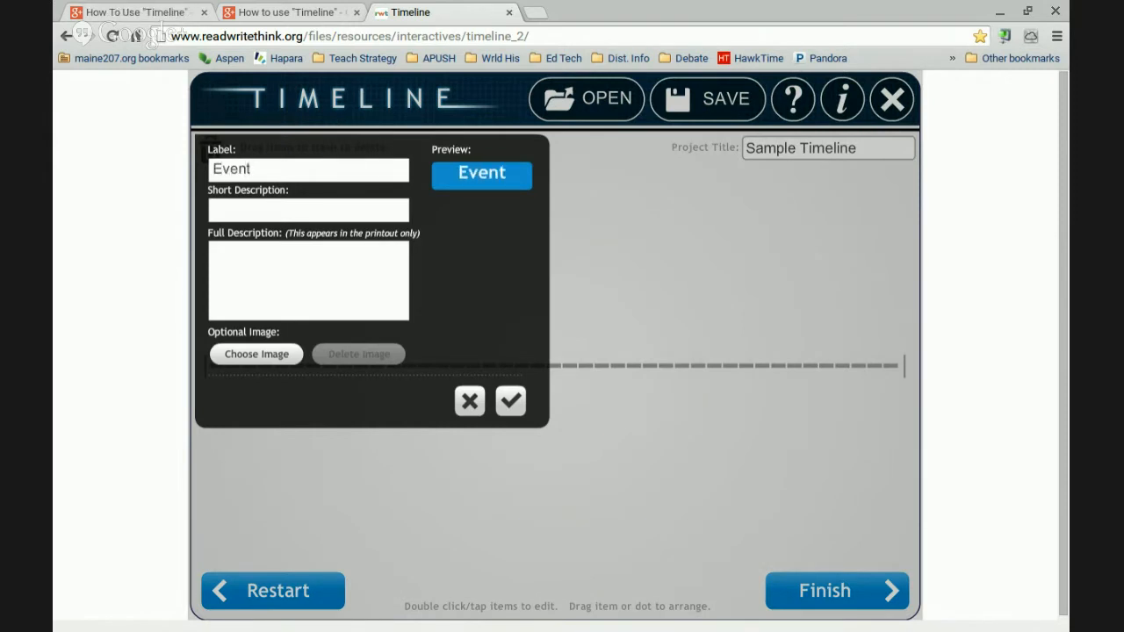
type(" #1")
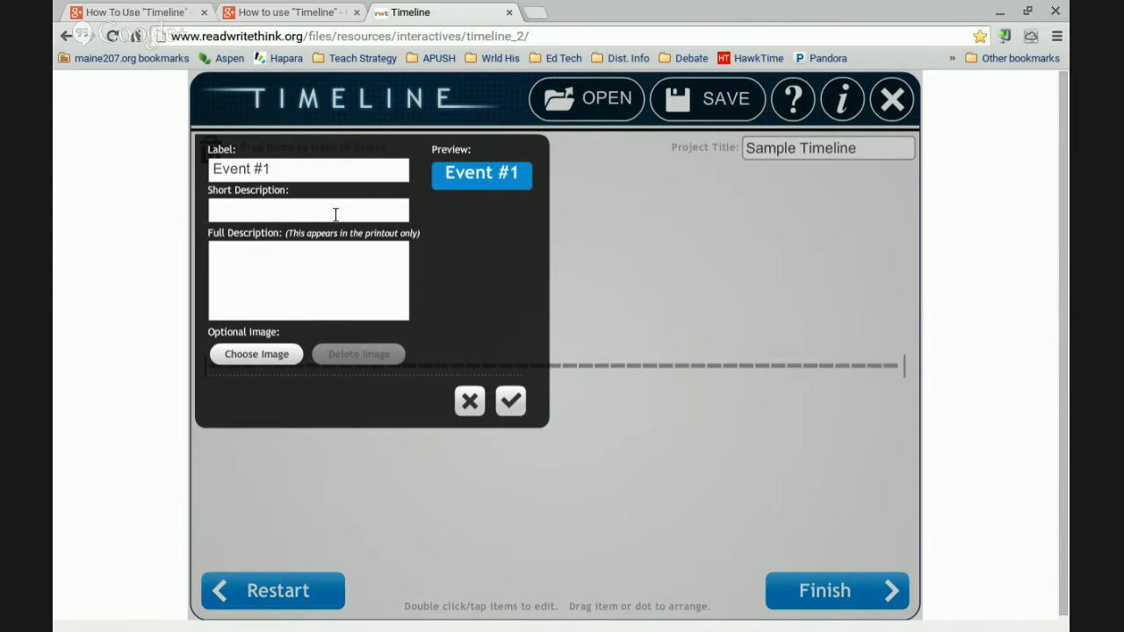
type("1/1")
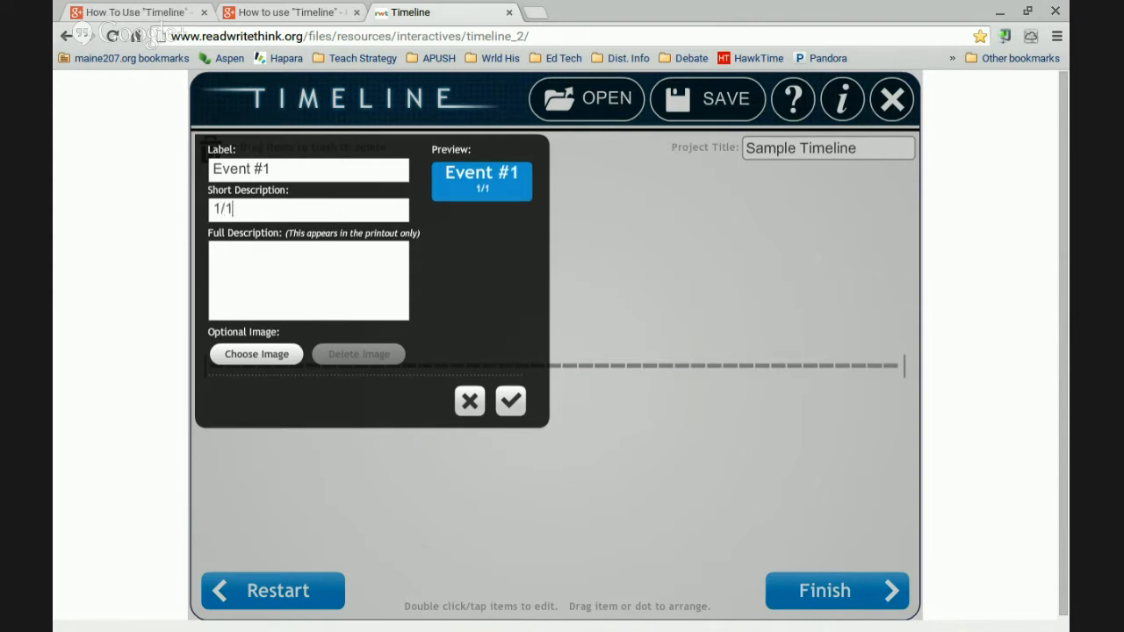
type("/")
type("2016")
Enter Event #1's full description: 'This is the first day of the new year. I hope that it will be a good one'
type("This is th")
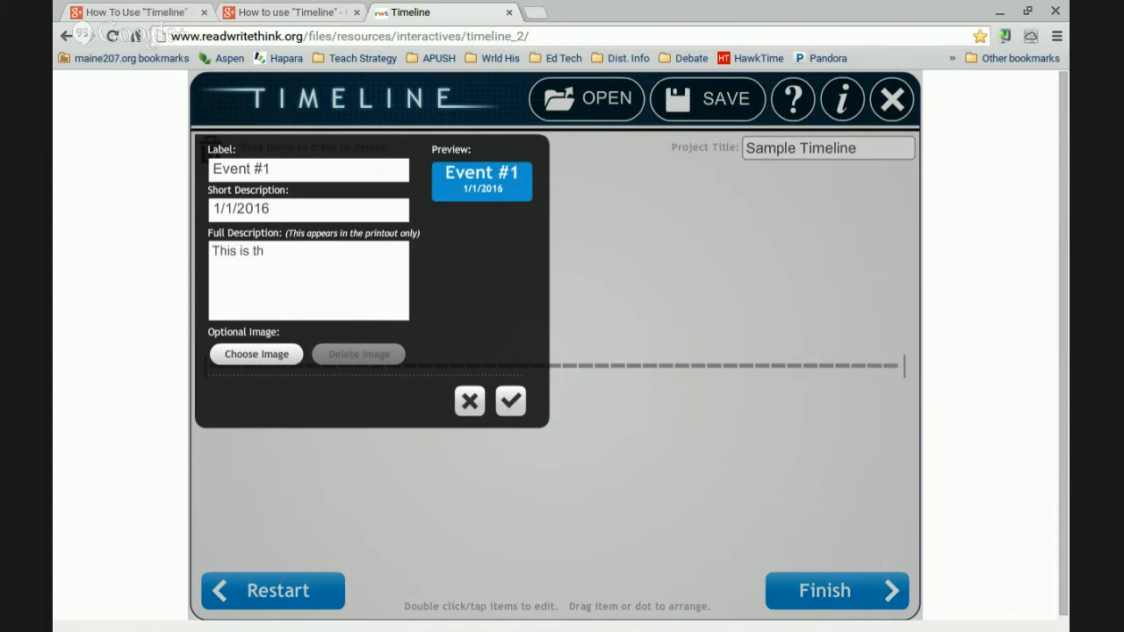
type("e first day of the ne")
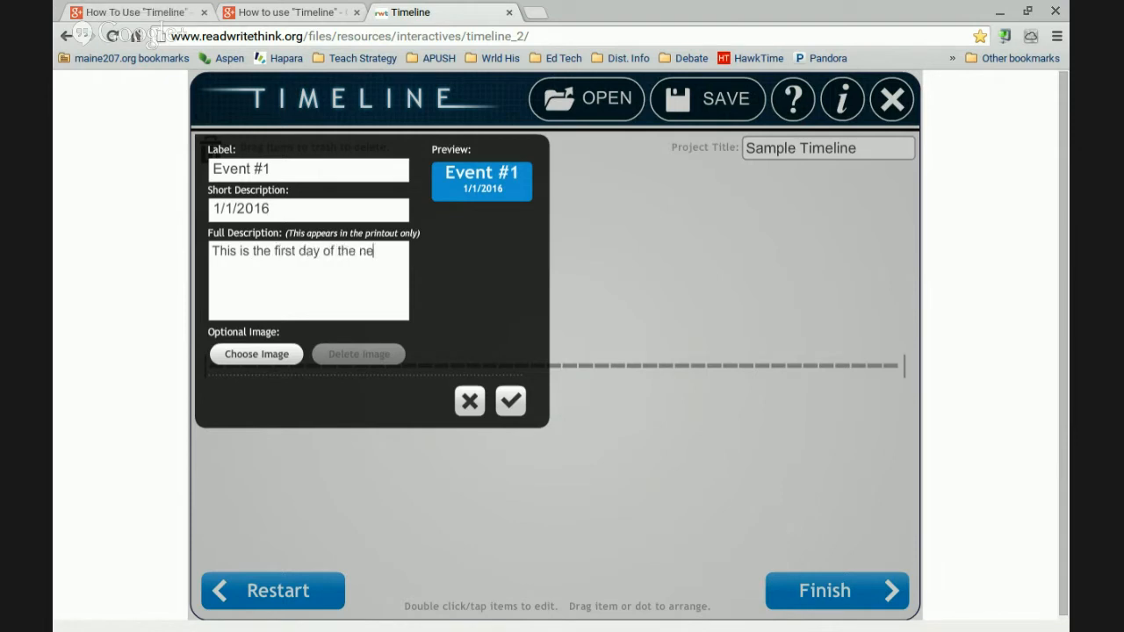
type("ws year")
key("BackSpace")
key("BackSpace")
key("BackSpace")
key("BackSpace")
key("BackSpace")
type("year. I hope that it")
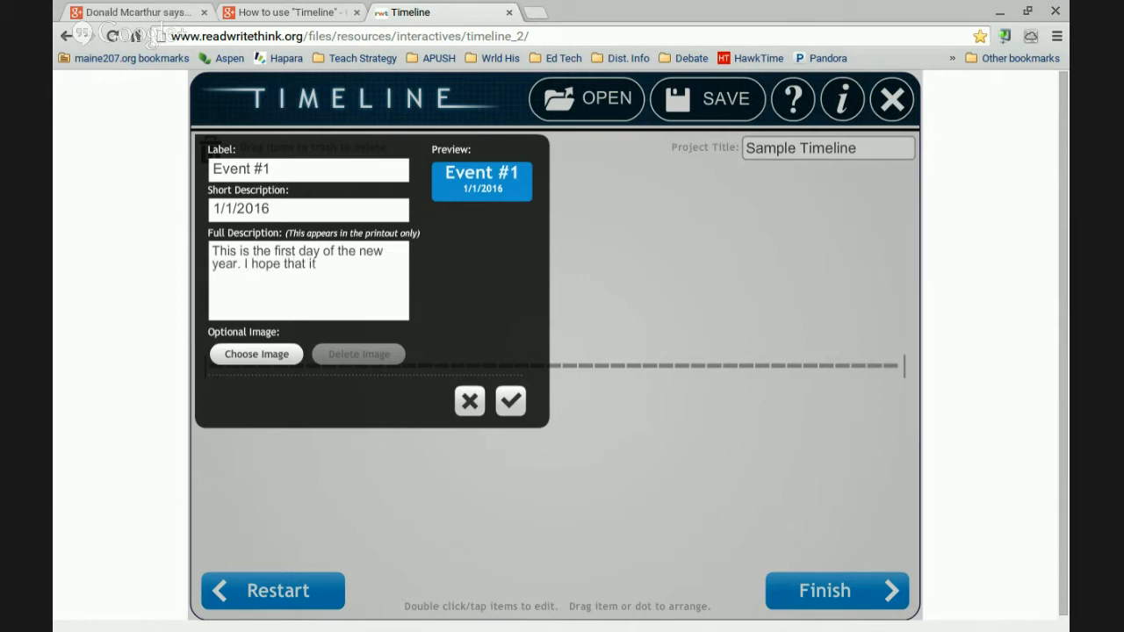
type(" will be a good one!")
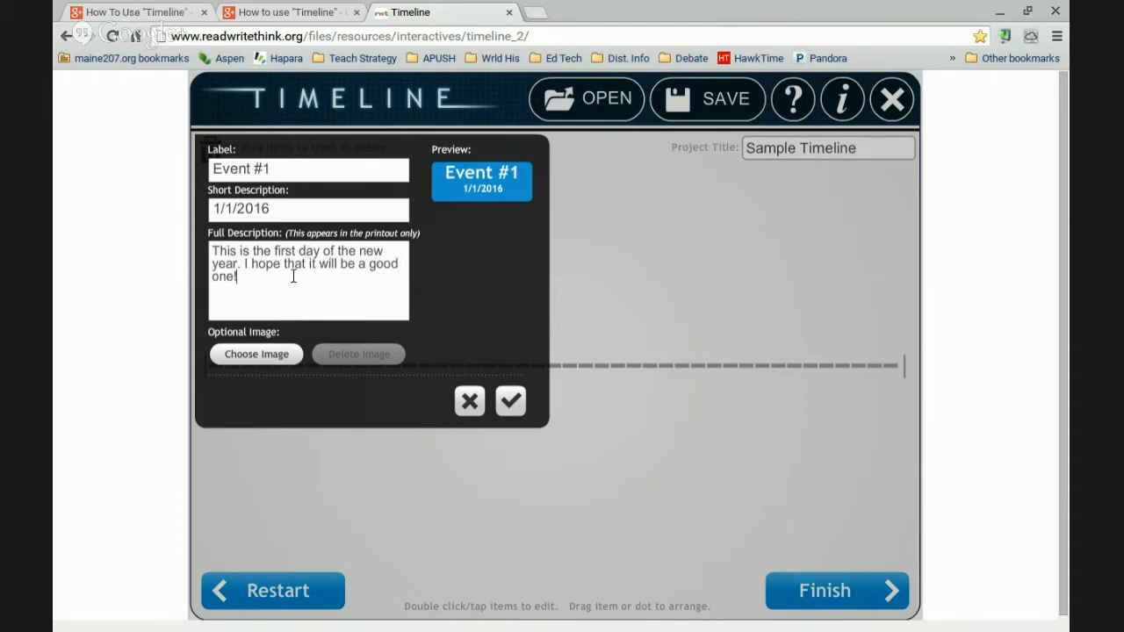
scroll(293, 278, "down", 1)
scroll(294, 278, "up", 1)
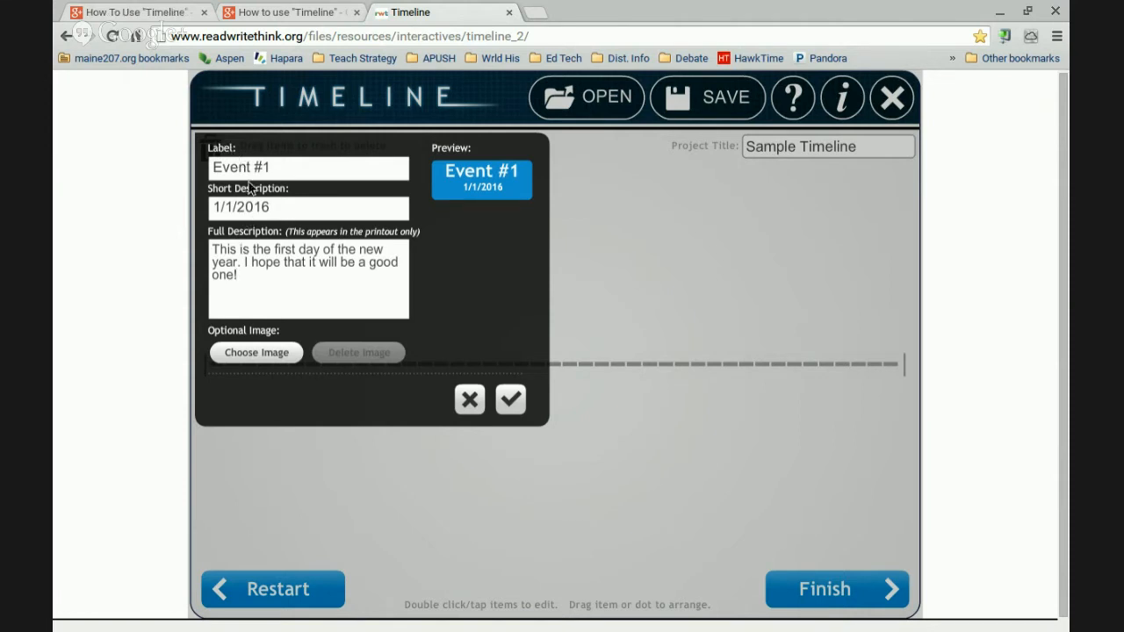
Save Event #1 and position its box above the line toward the upper left
left_click(511, 401)
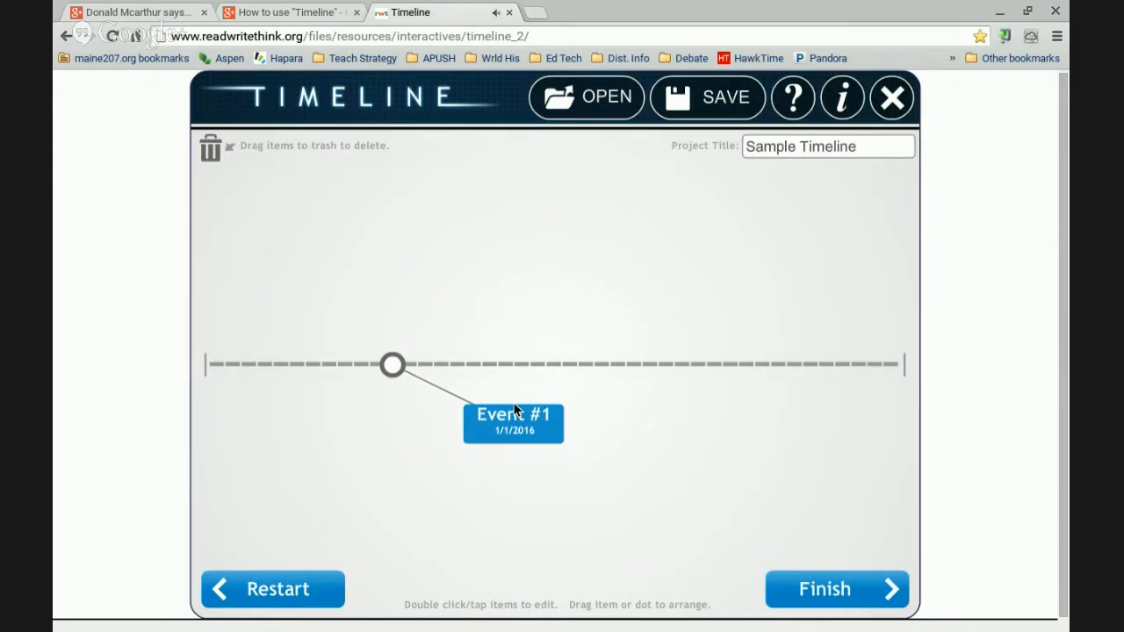
left_click_drag(514, 409, 225, 151)
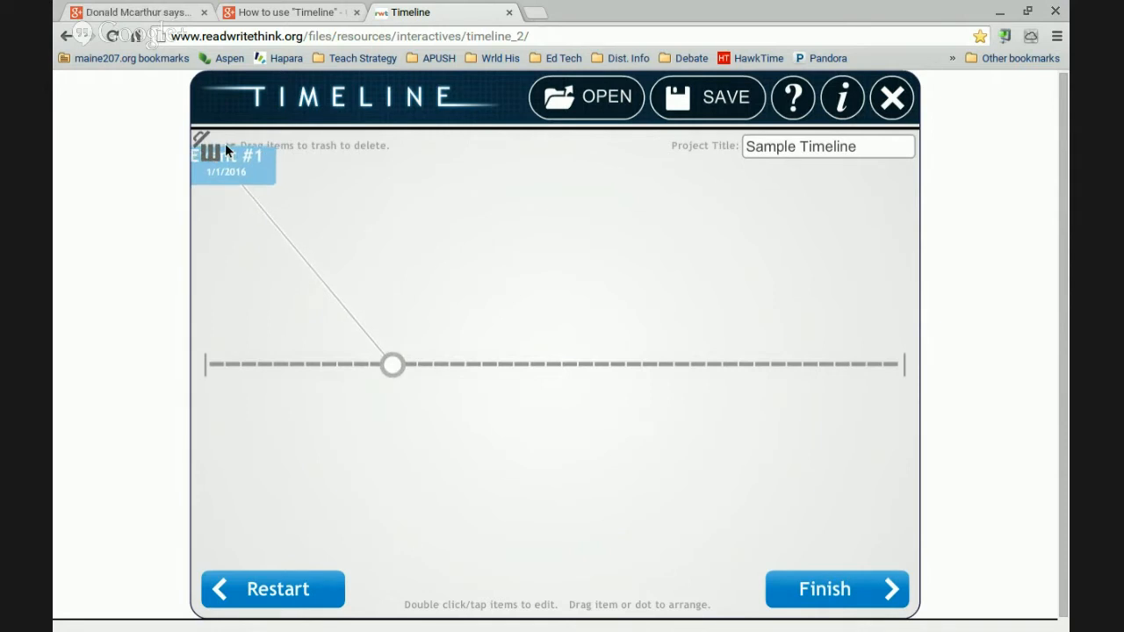
left_click_drag(225, 146, 265, 186)
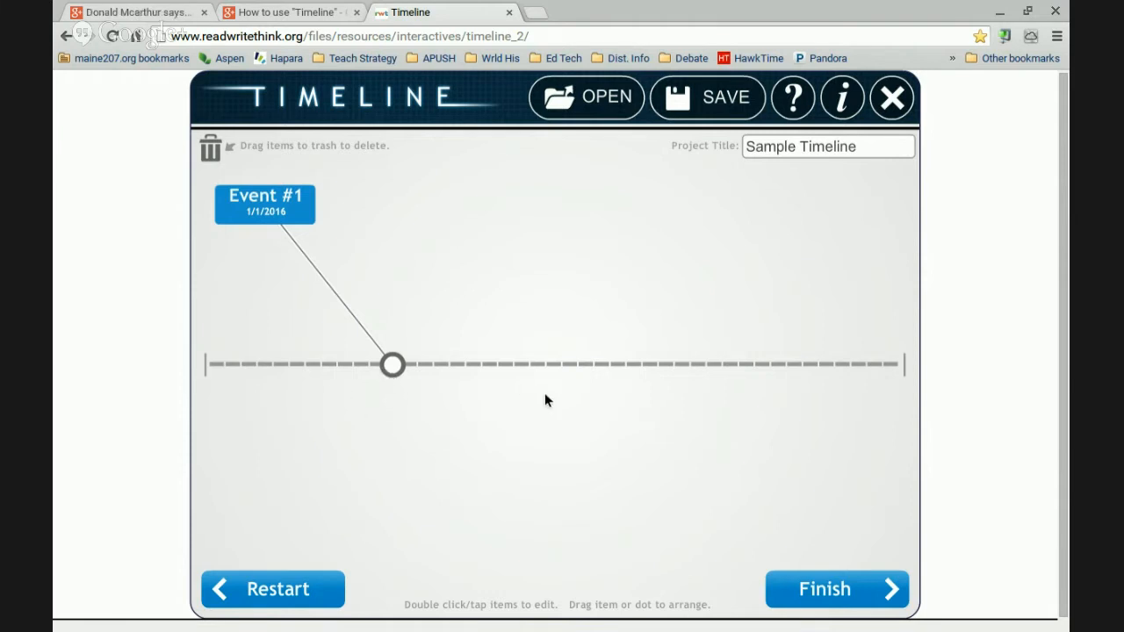
Create 'Event #2' with short description '2/1/16' and place its box beside Event #1
double_click(410, 365)
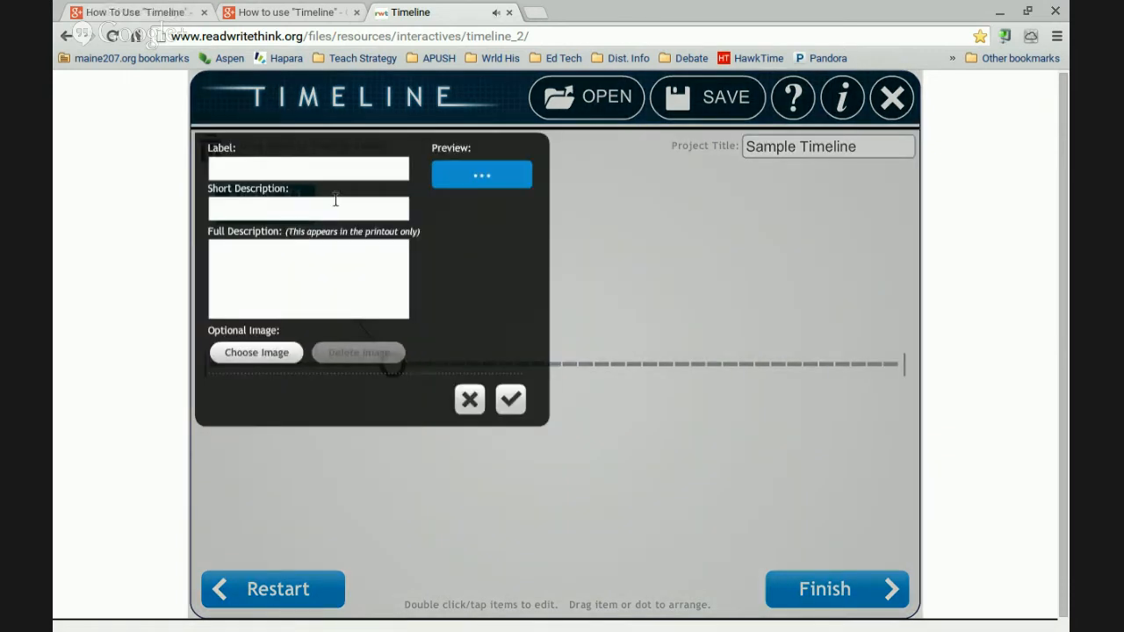
left_click(324, 172)
type("Event")
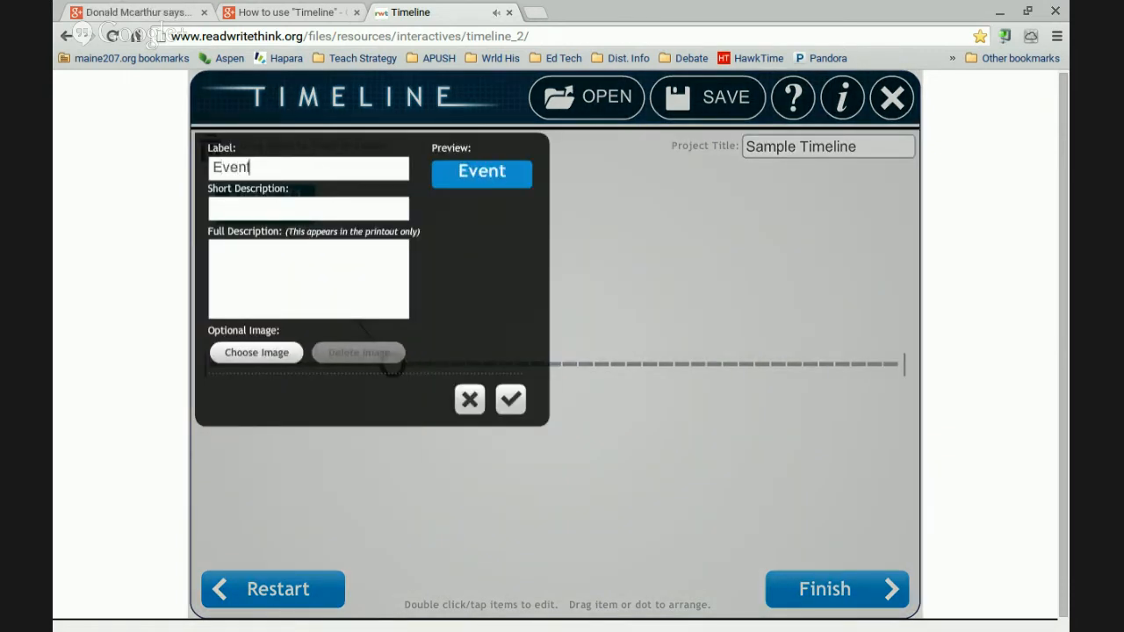
type(" #2")
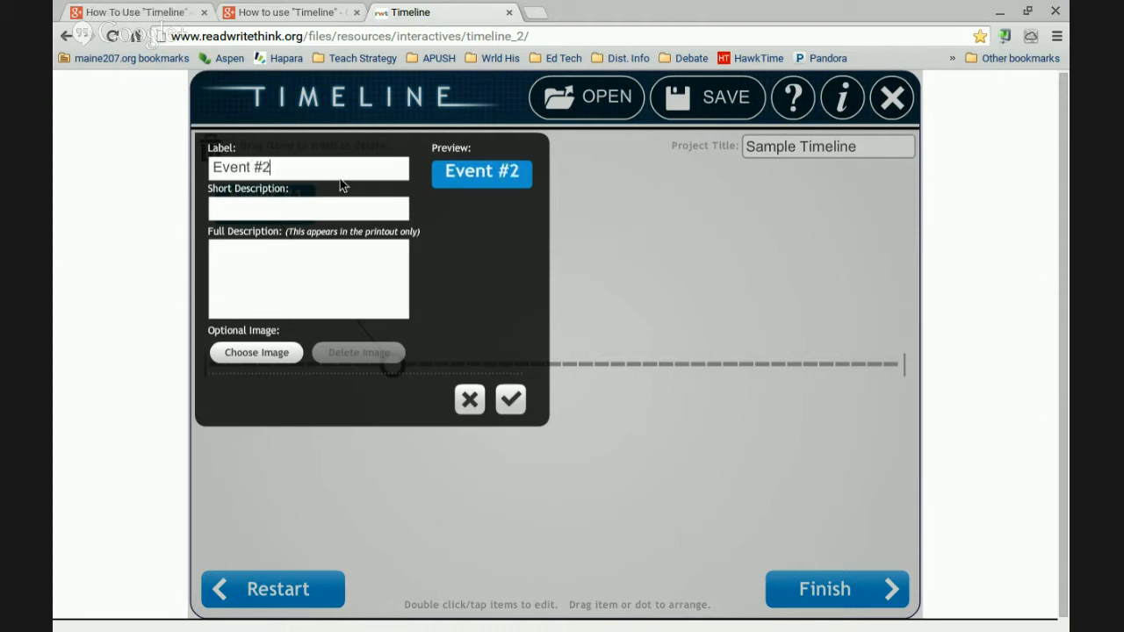
left_click(354, 207)
type("2/1/")
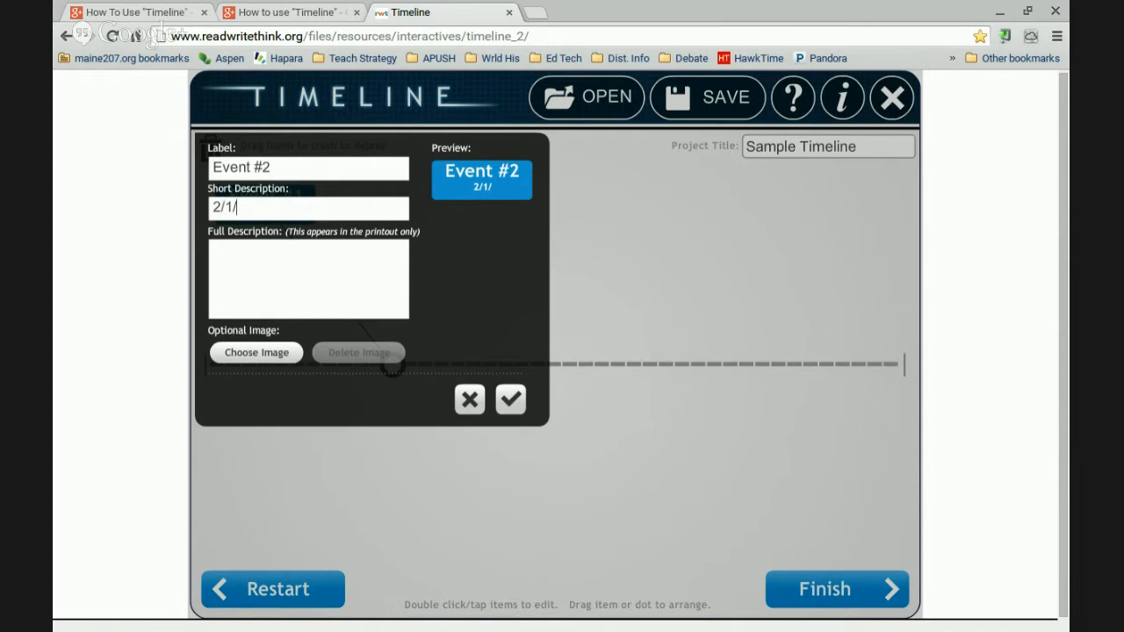
type("16")
left_click(511, 400)
left_click_drag(511, 399, 369, 233)
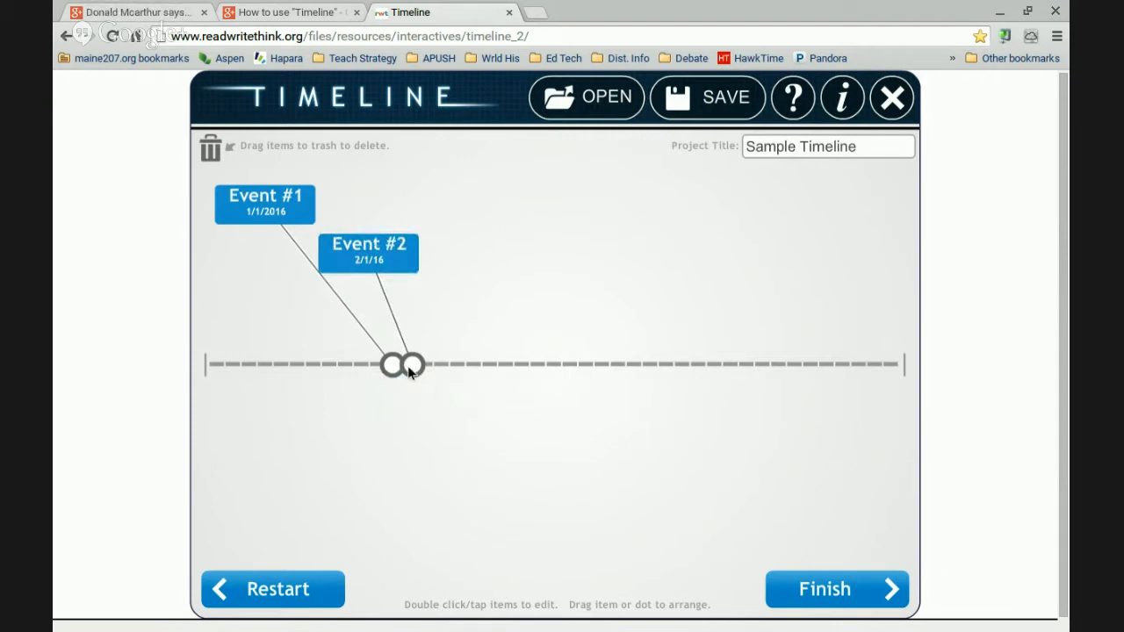
Move Event #1 to the line's start with its box below, and Event #2 further right above
left_click_drag(407, 365, 277, 384)
left_click_drag(277, 369, 224, 369)
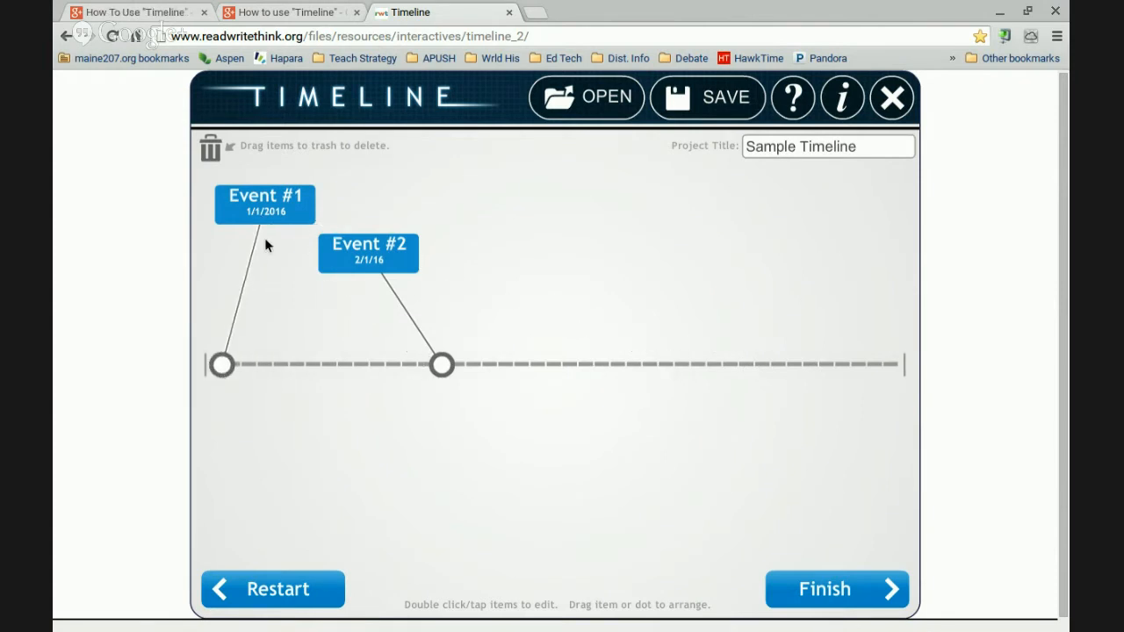
left_click_drag(257, 217, 262, 485)
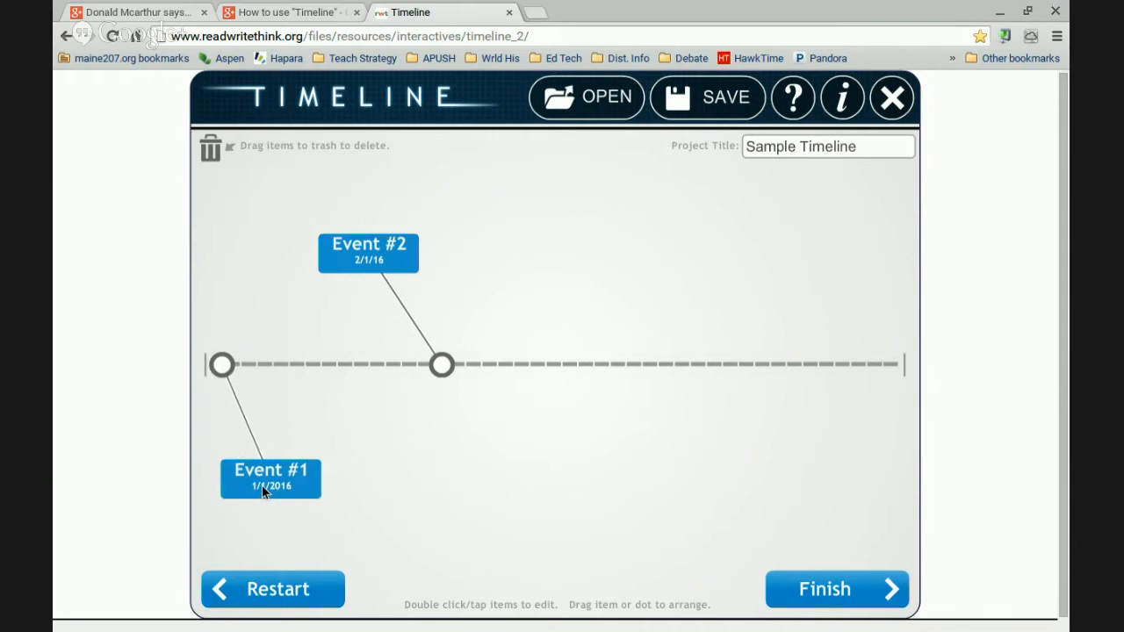
left_click_drag(444, 363, 274, 380)
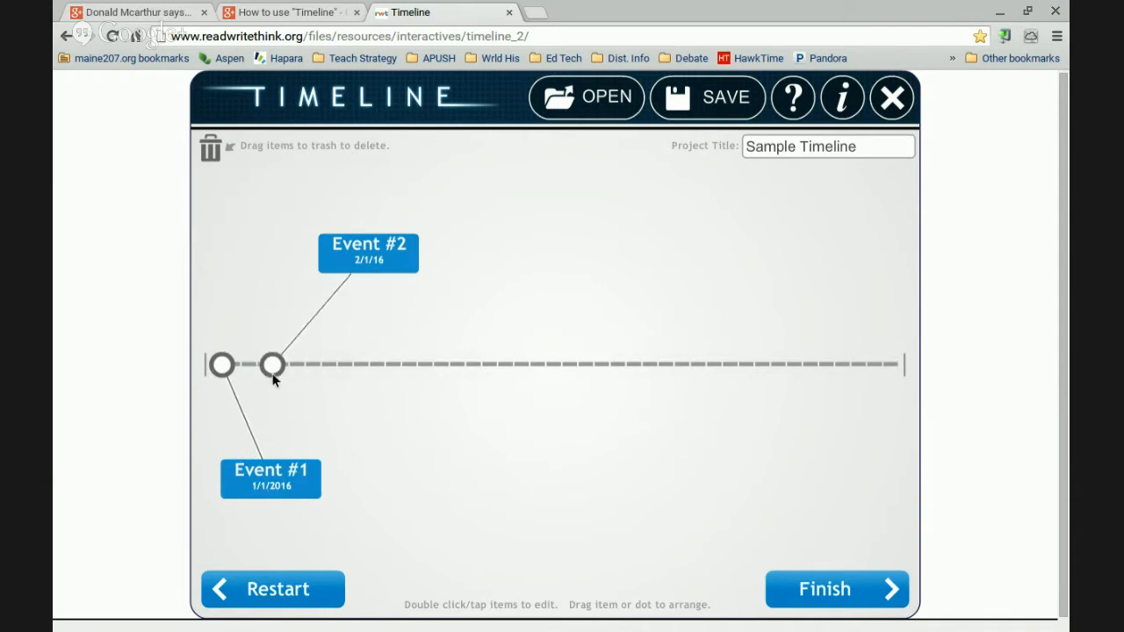
left_click_drag(369, 261, 277, 228)
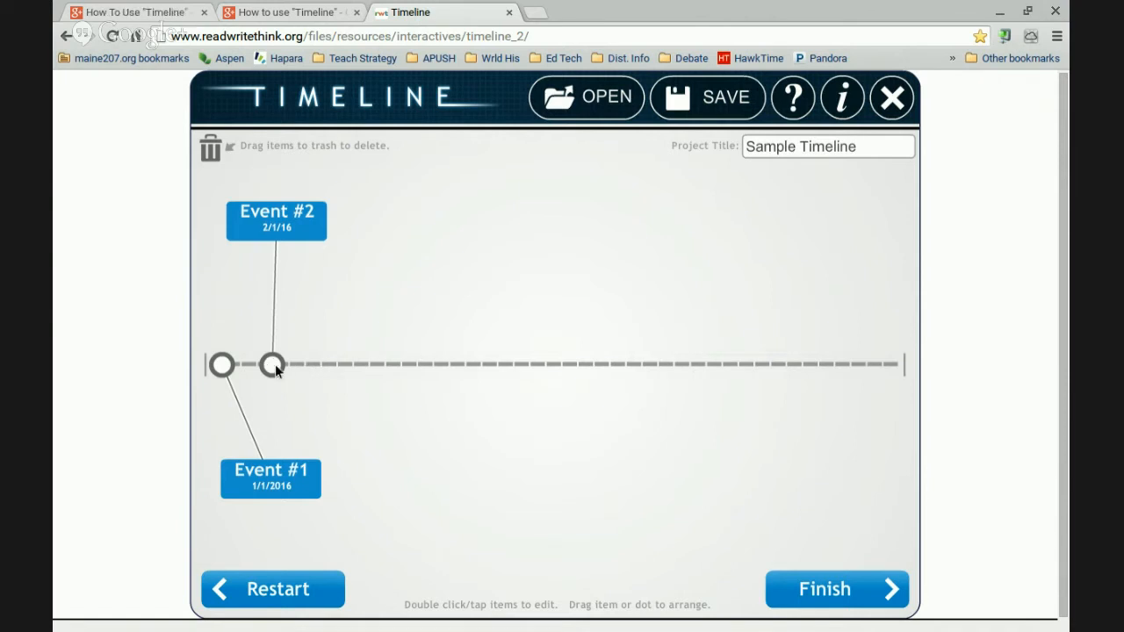
left_click_drag(273, 364, 437, 374)
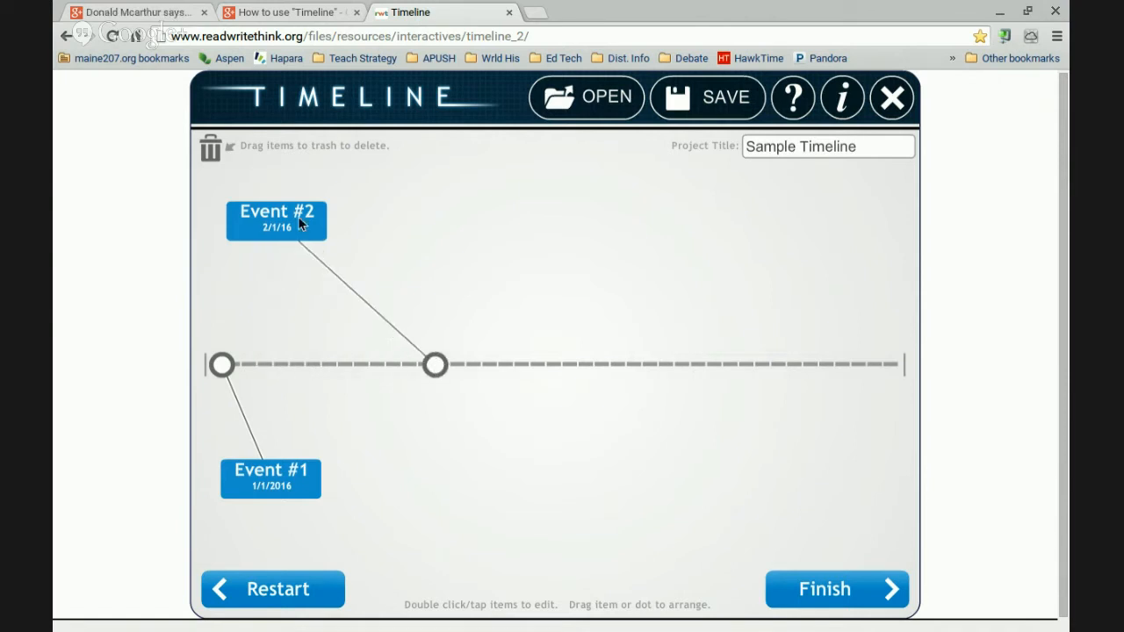
left_click_drag(298, 216, 417, 214)
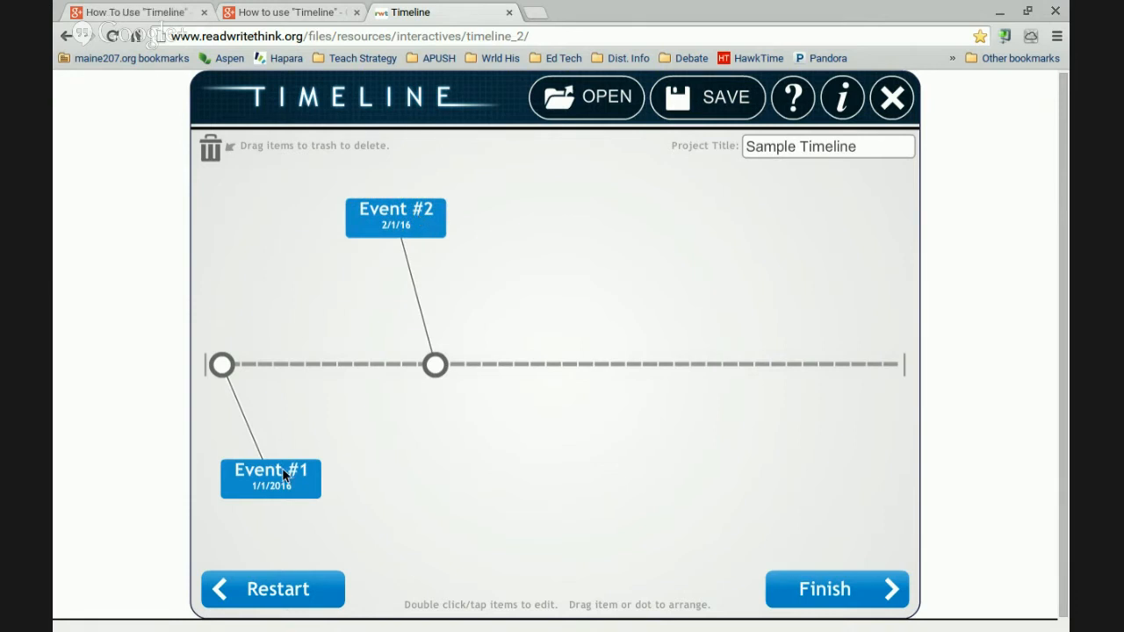
mouse_move(282, 469)
left_mouse_down()
mouse_move(304, 444)
mouse_move(299, 468)
left_mouse_up()
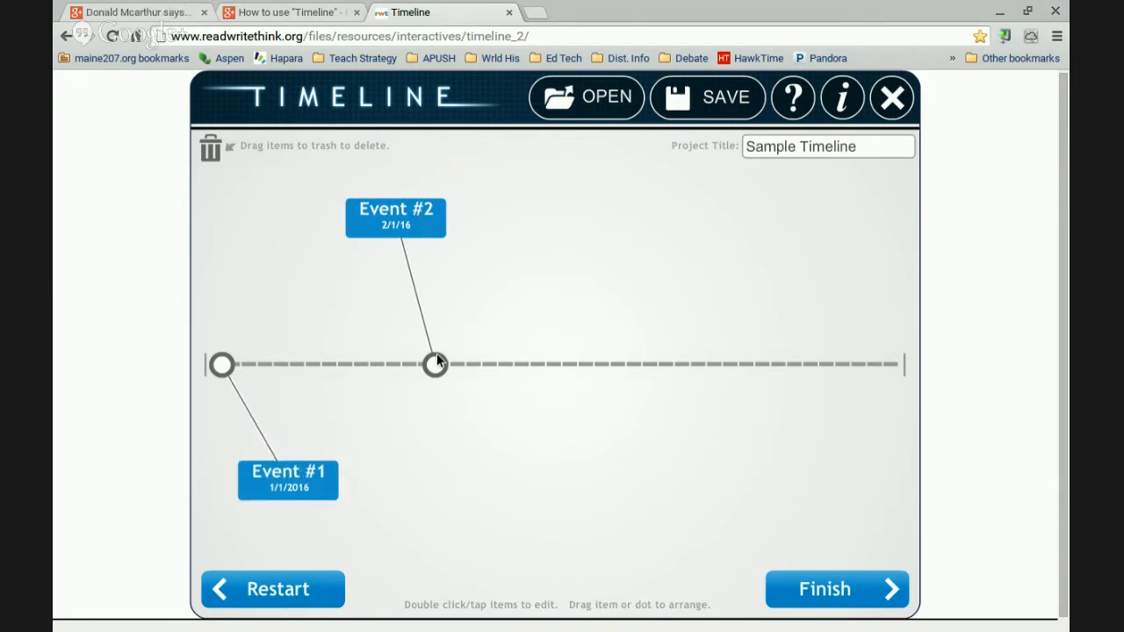
Give Event #2 the full description 'This is the start of my favorite month. I cannot wait.'
double_click(400, 224)
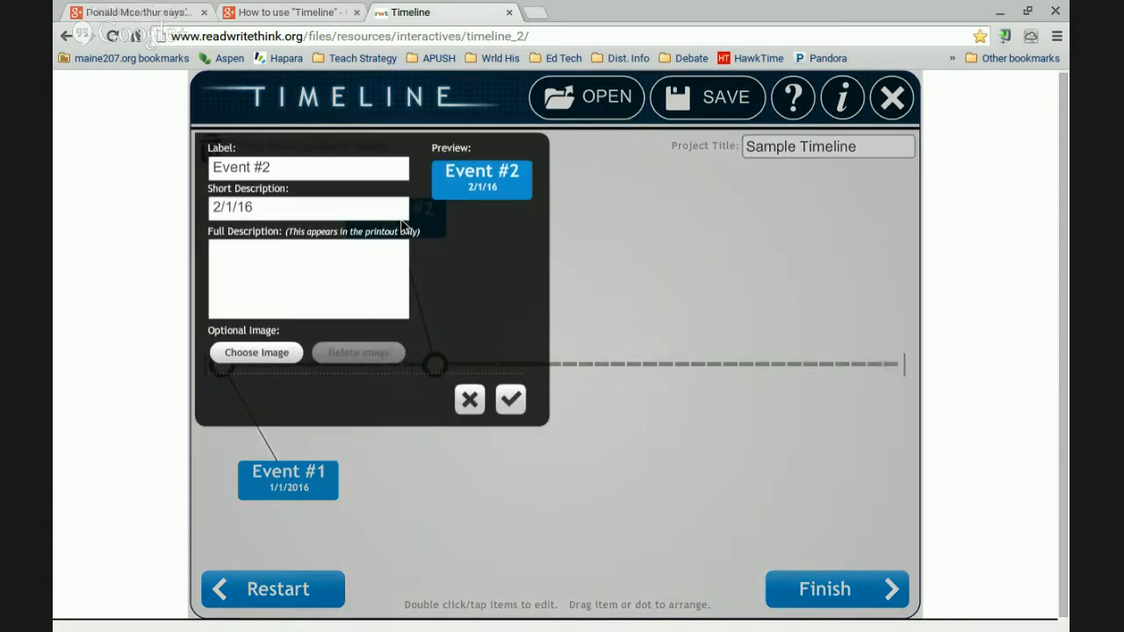
left_click(357, 265)
type("This is the start")
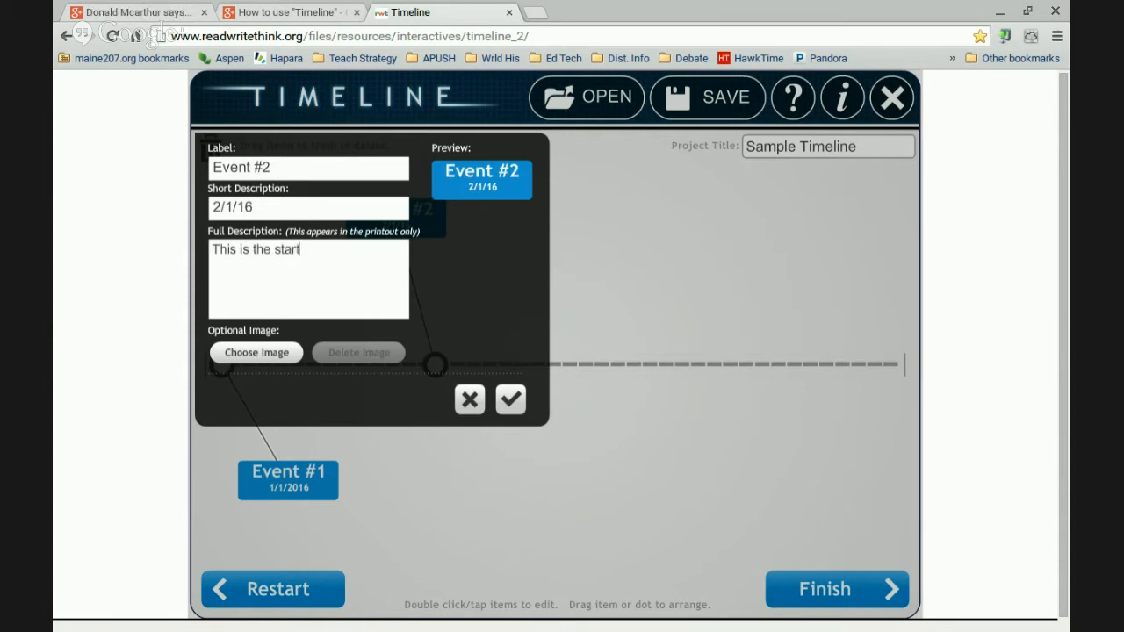
type(" of my vao")
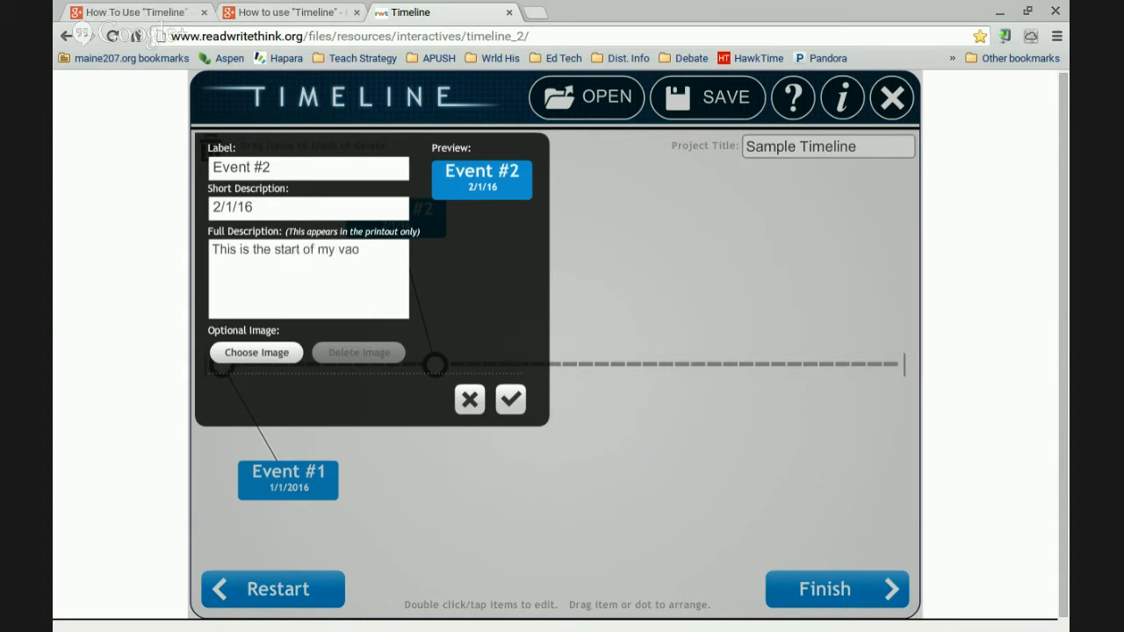
key("BackSpace")
key("BackSpace")
key("BackSpace")
type("favorite month.")
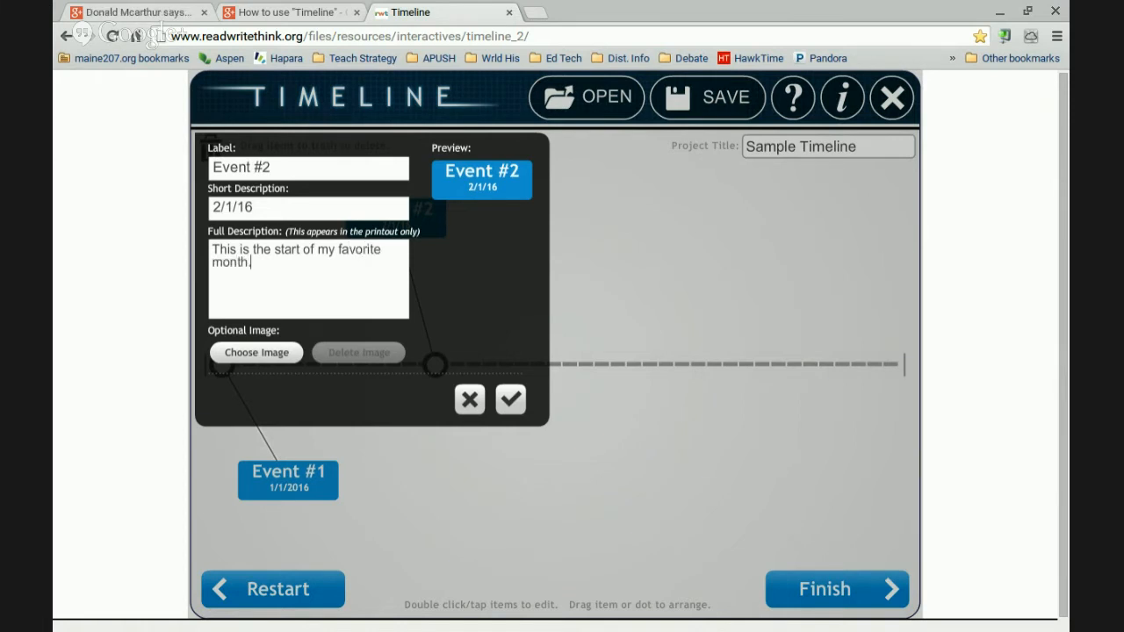
type(" I canno")
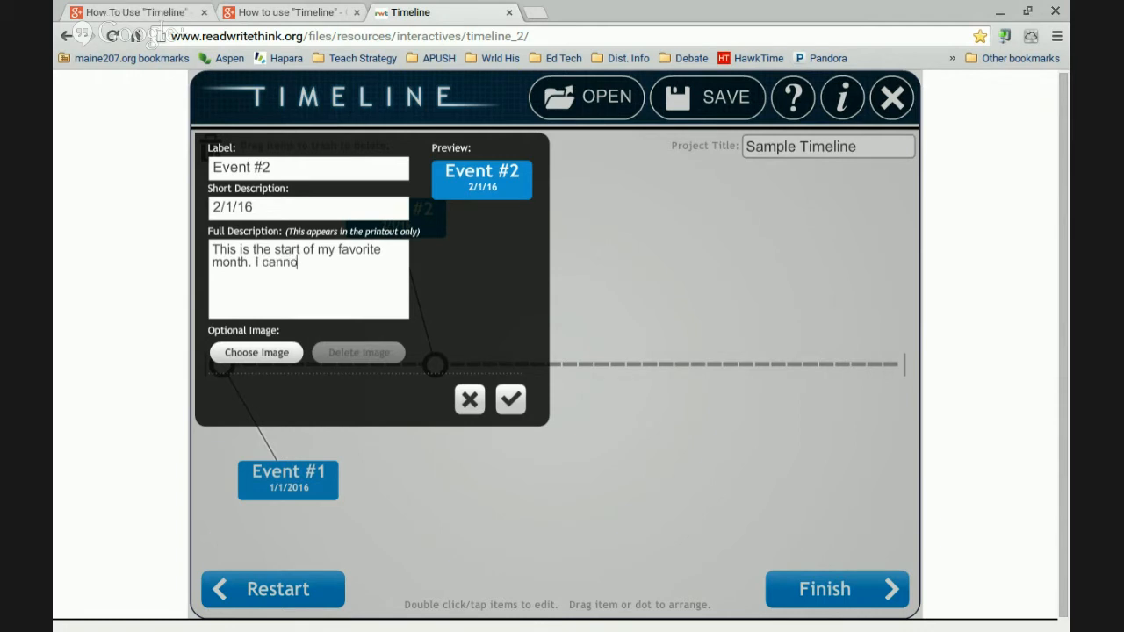
type("t wait.")
left_click(510, 400)
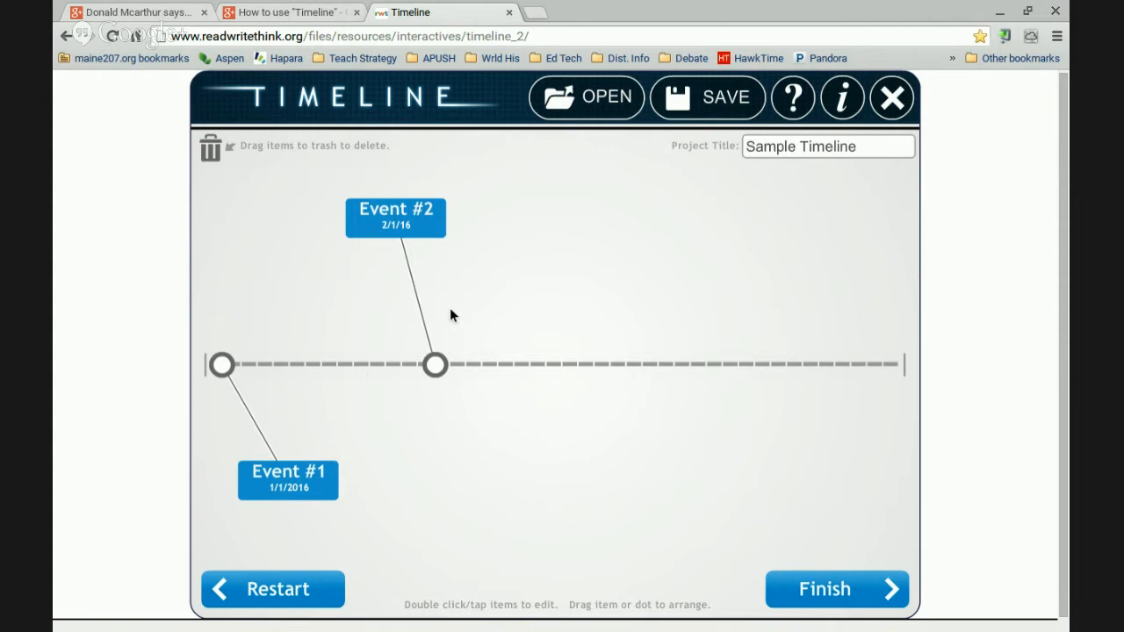
Save the timeline draft as TestTimeline.RWT
left_click(702, 103)
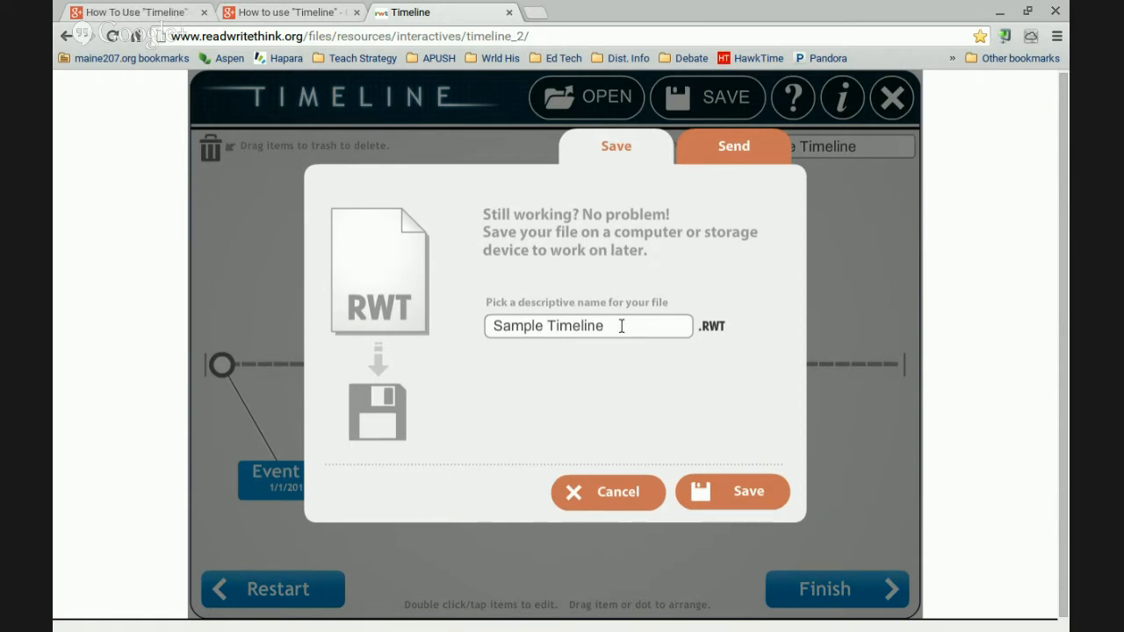
left_click_drag(621, 326, 402, 313)
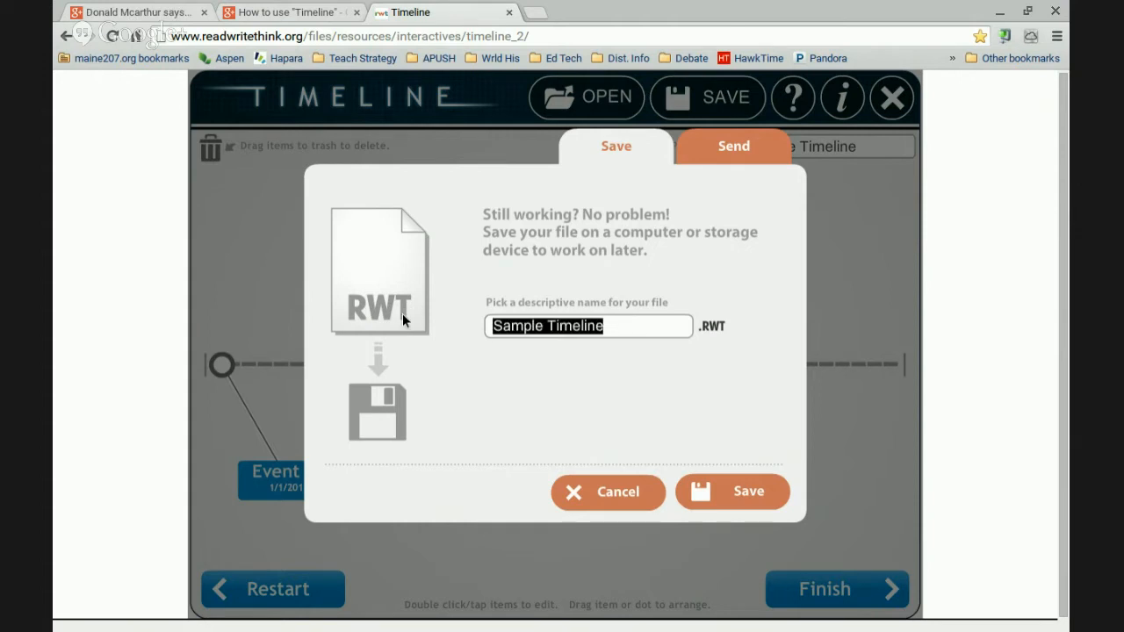
type("Test")
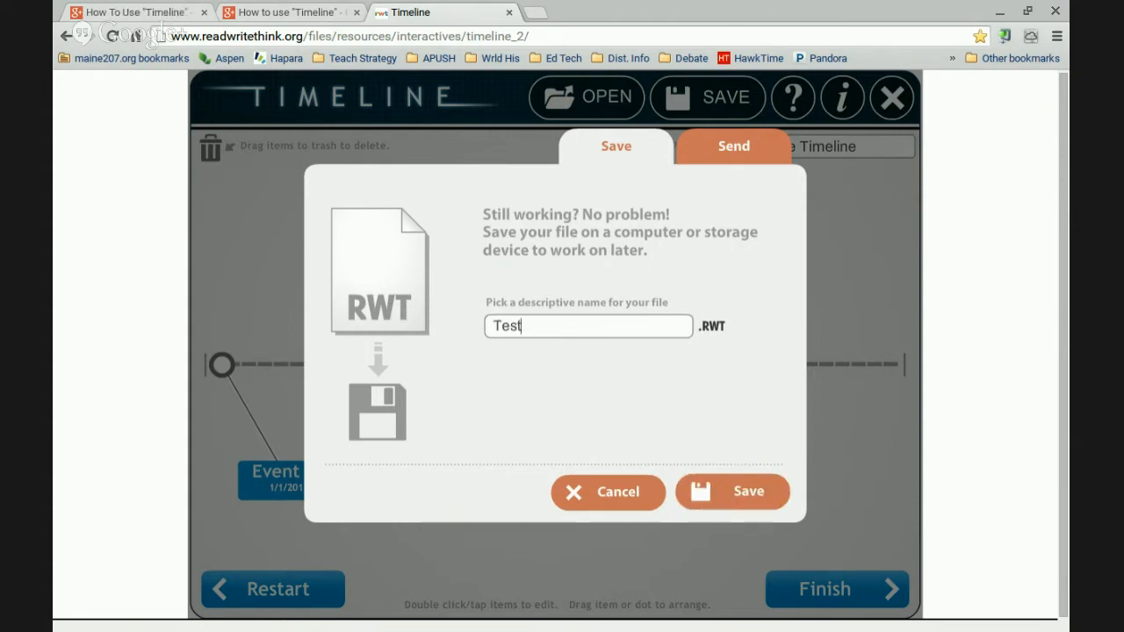
type("Timel")
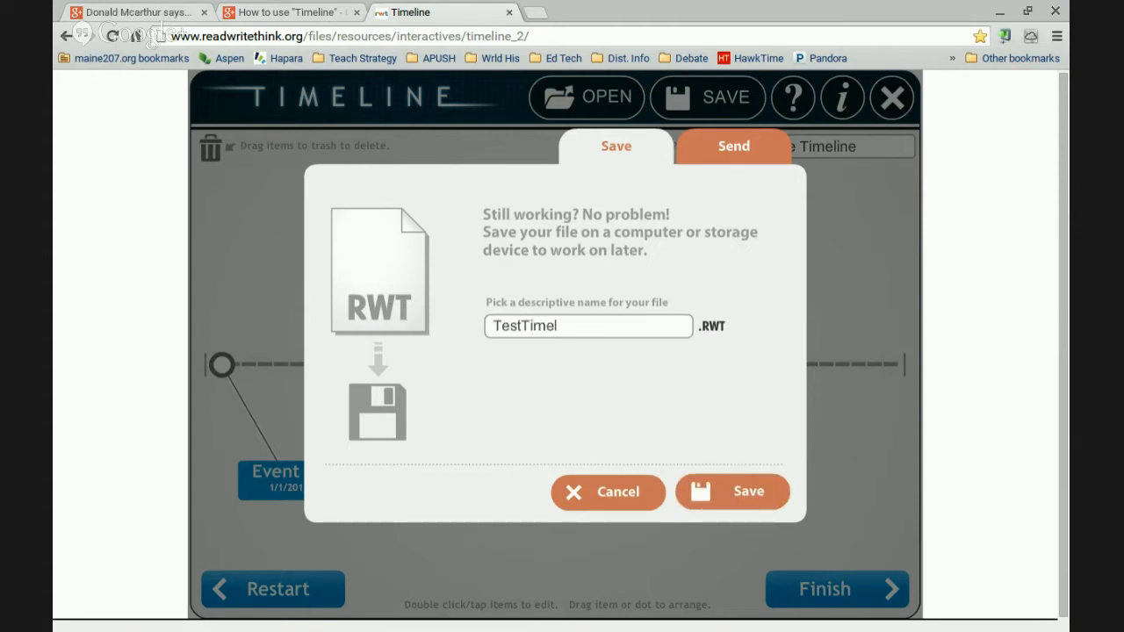
type("ine")
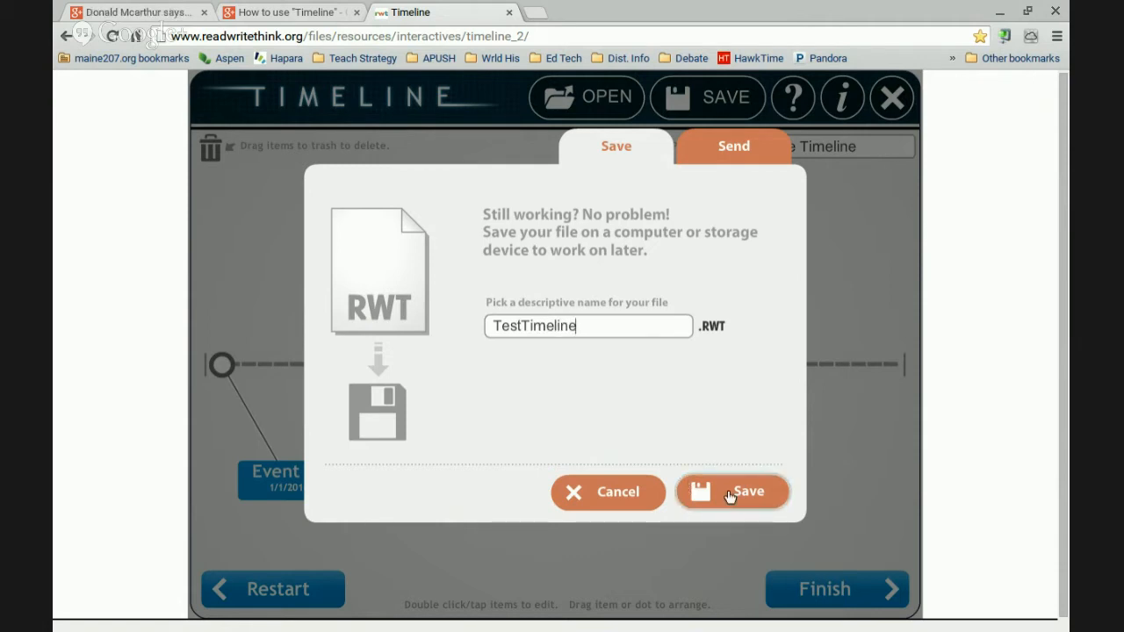
left_click(728, 495)
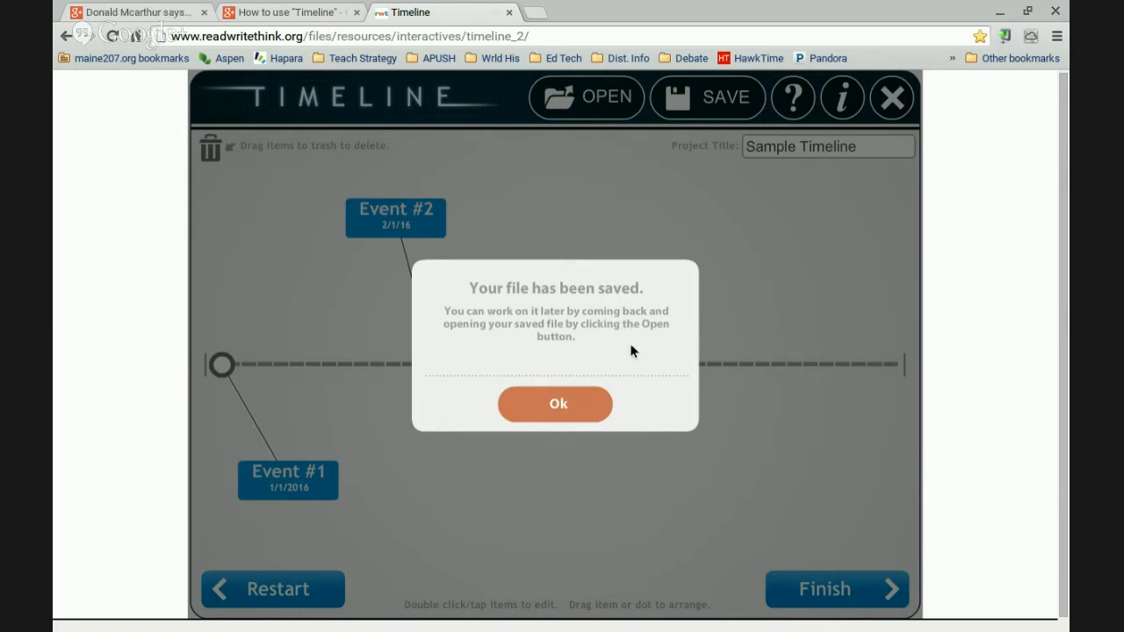
Close the 'Your file has been saved' confirmation with Ok
left_click(586, 402)
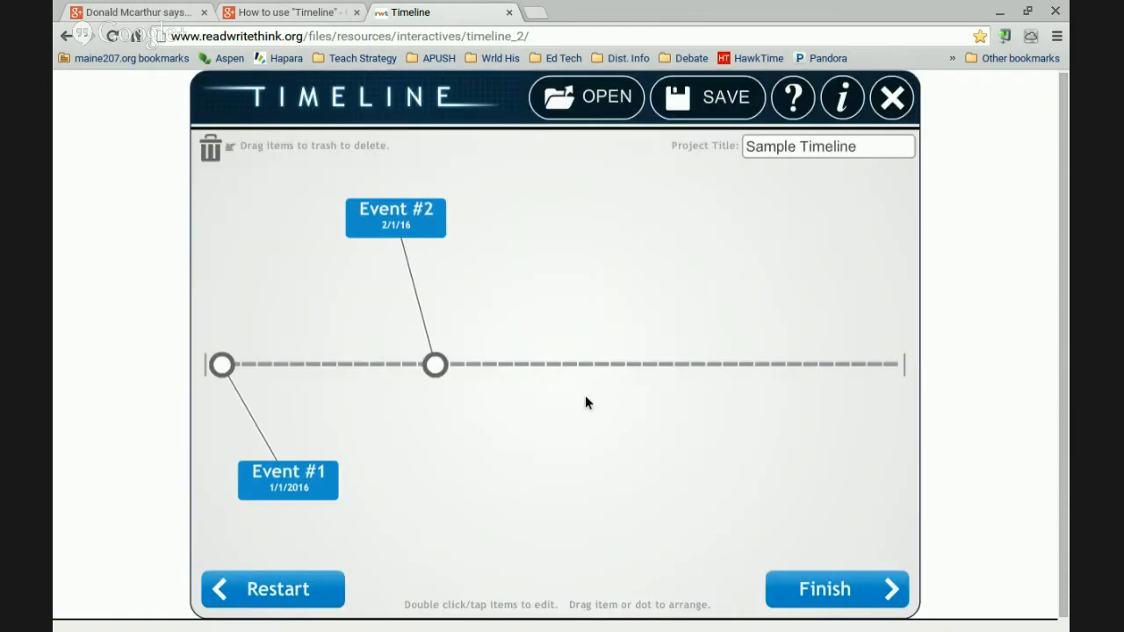
left_click(714, 99)
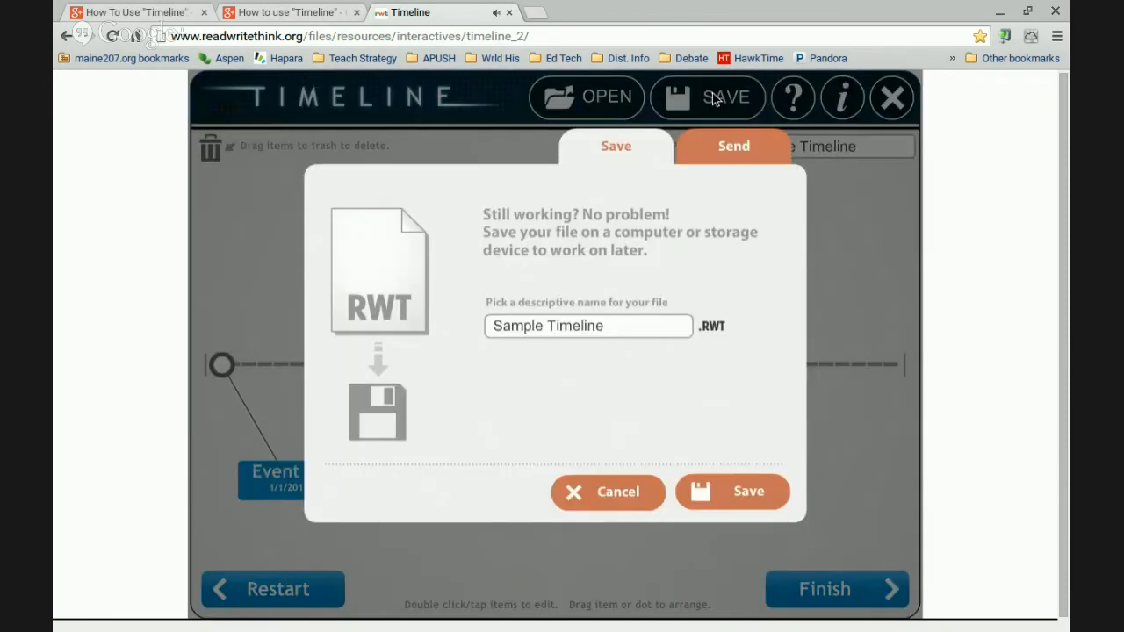
left_click(627, 322)
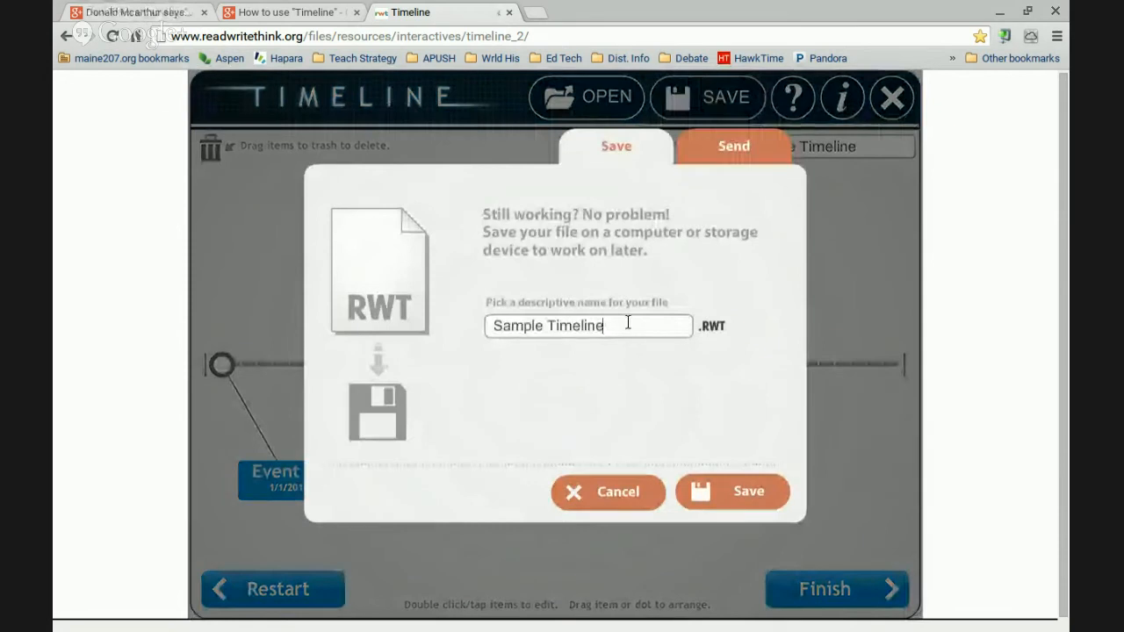
left_click(726, 489)
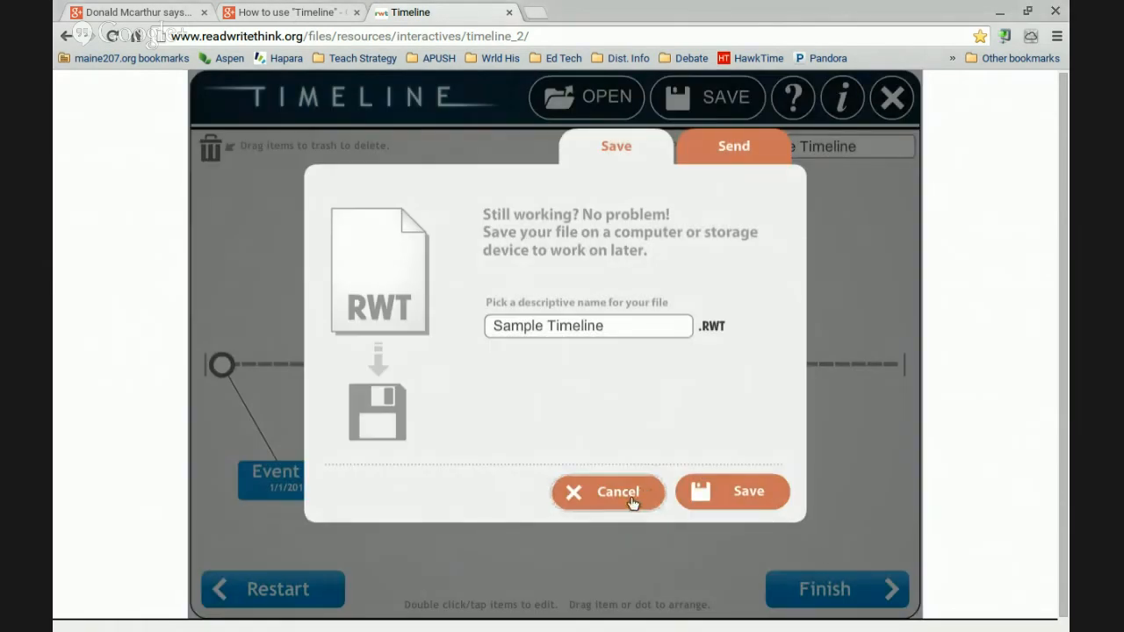
left_click(632, 499)
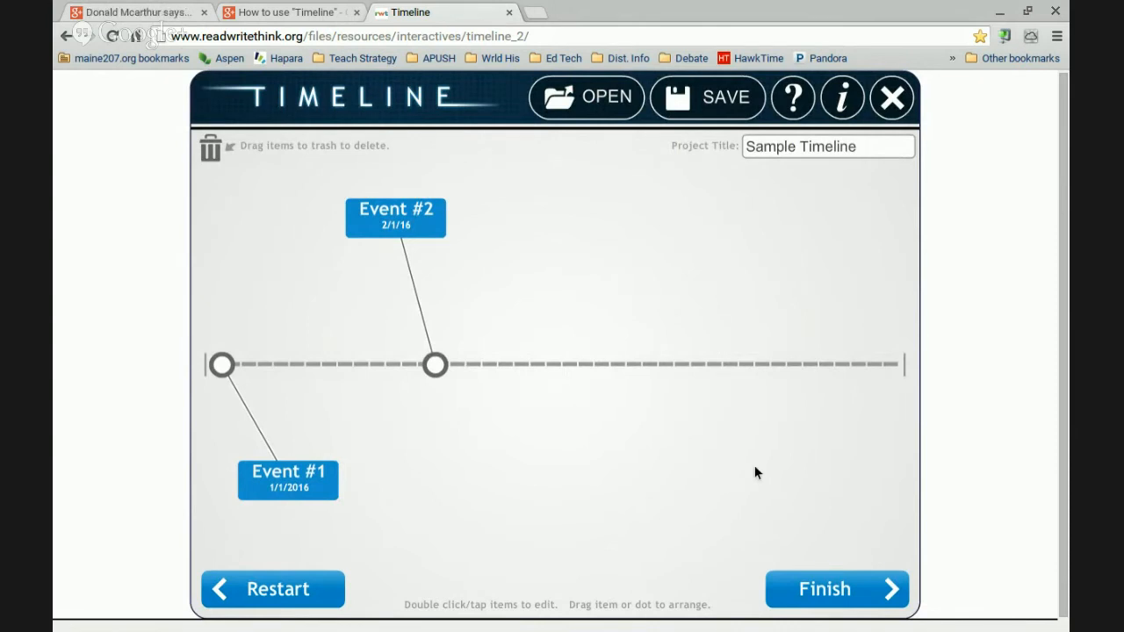
Finish the timeline and zoom into the preview to read the Items list and event descriptions
left_click(839, 587)
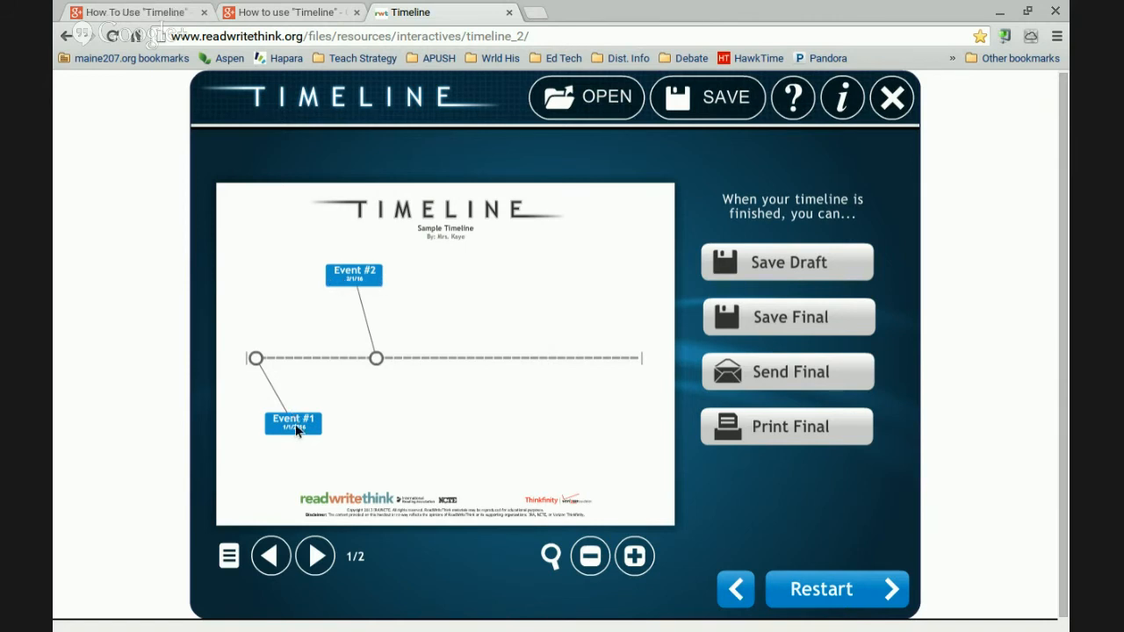
left_click(316, 554)
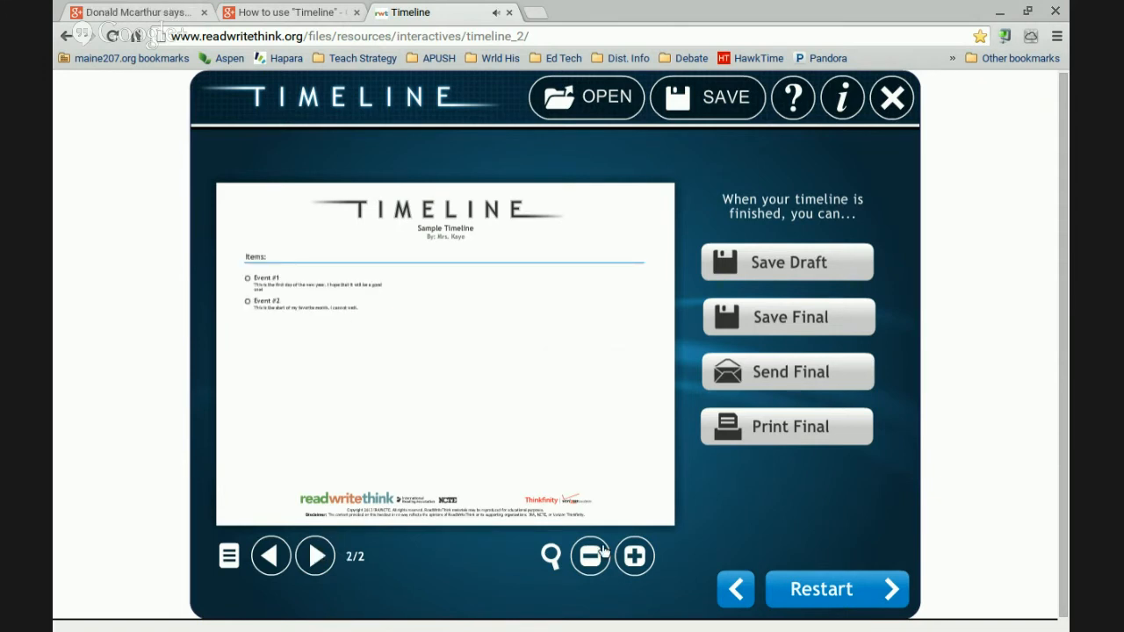
left_click(633, 559)
left_click_drag(334, 387, 610, 477)
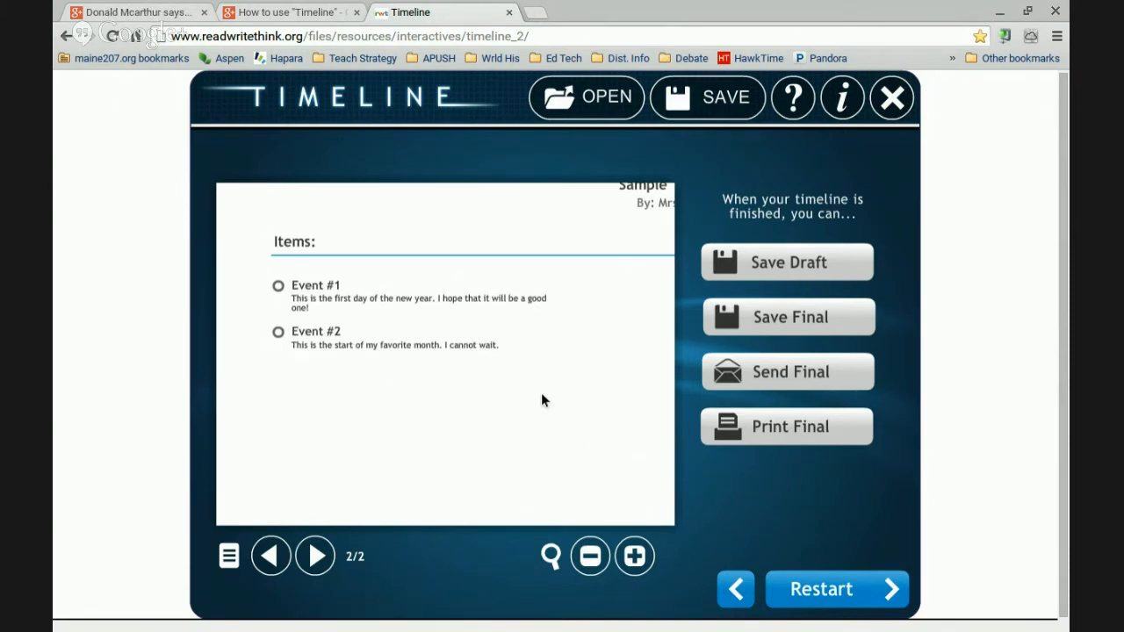
left_click_drag(541, 392, 508, 366)
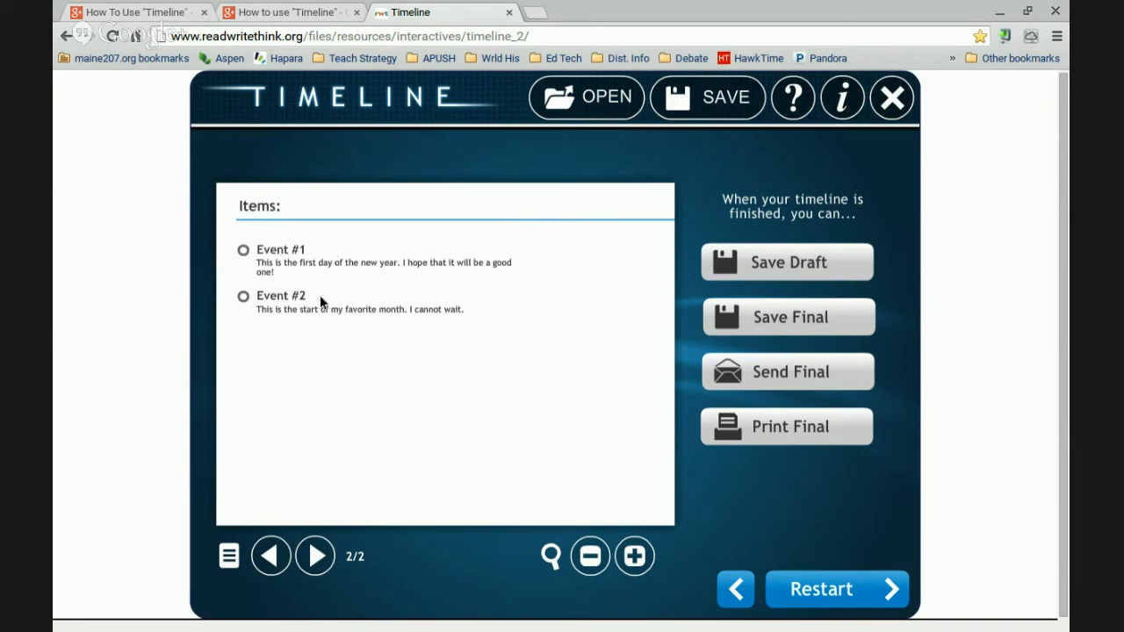
left_click(277, 553)
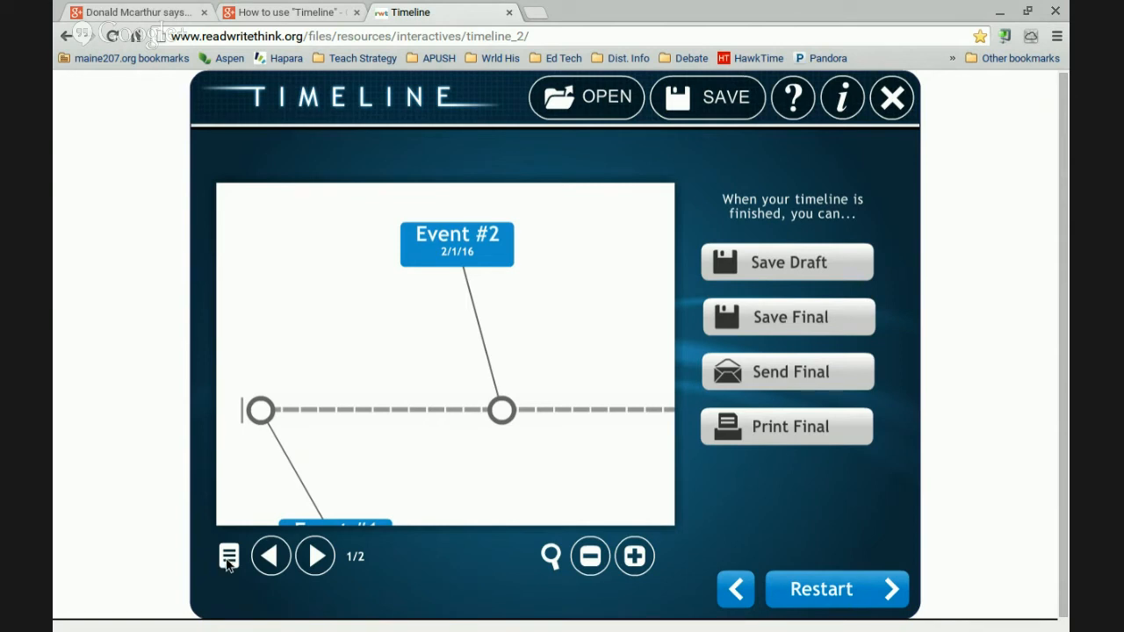
Restore whole-page preview, flip between the graphic and Items pages, and start a Save Draft
left_click(316, 555)
left_click(590, 556)
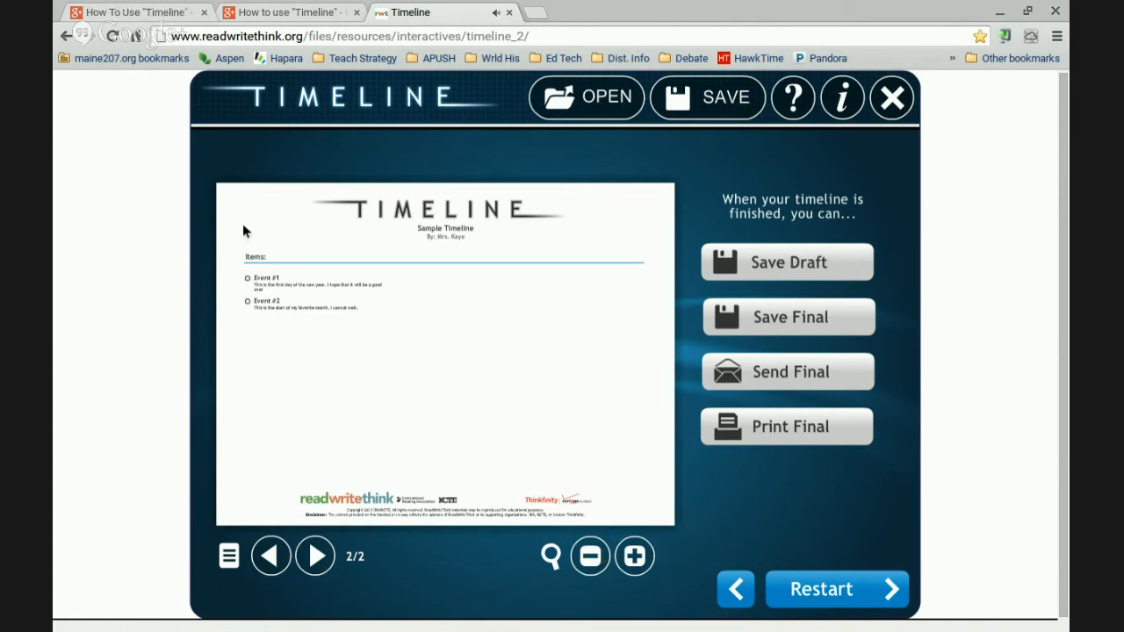
left_click(277, 551)
left_click(317, 556)
left_click(272, 558)
left_click(316, 557)
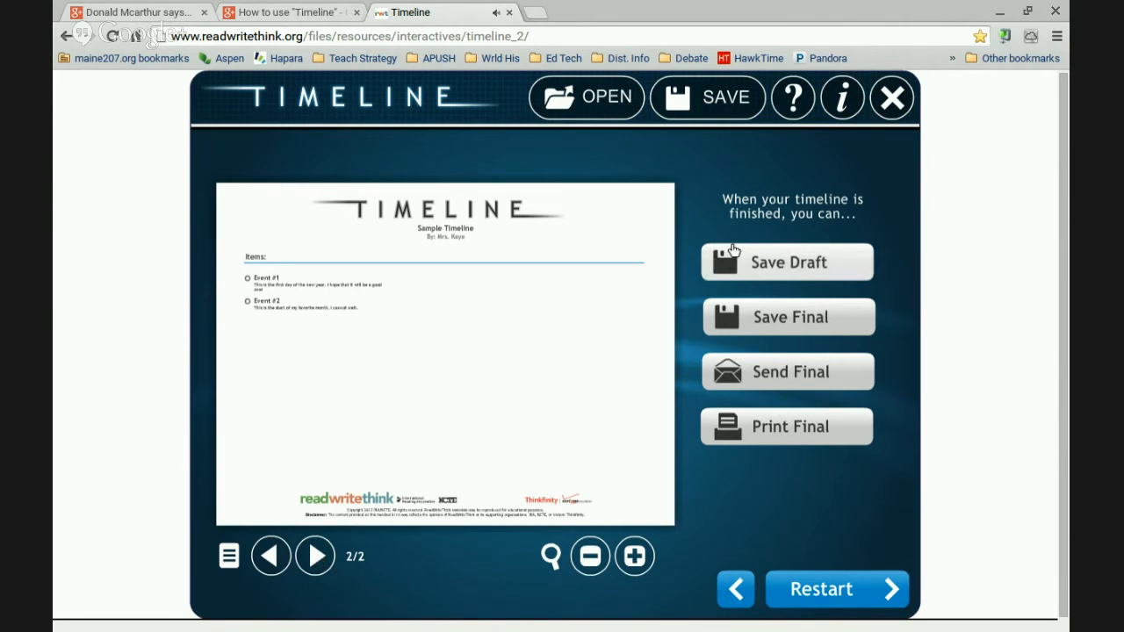
left_click(808, 275)
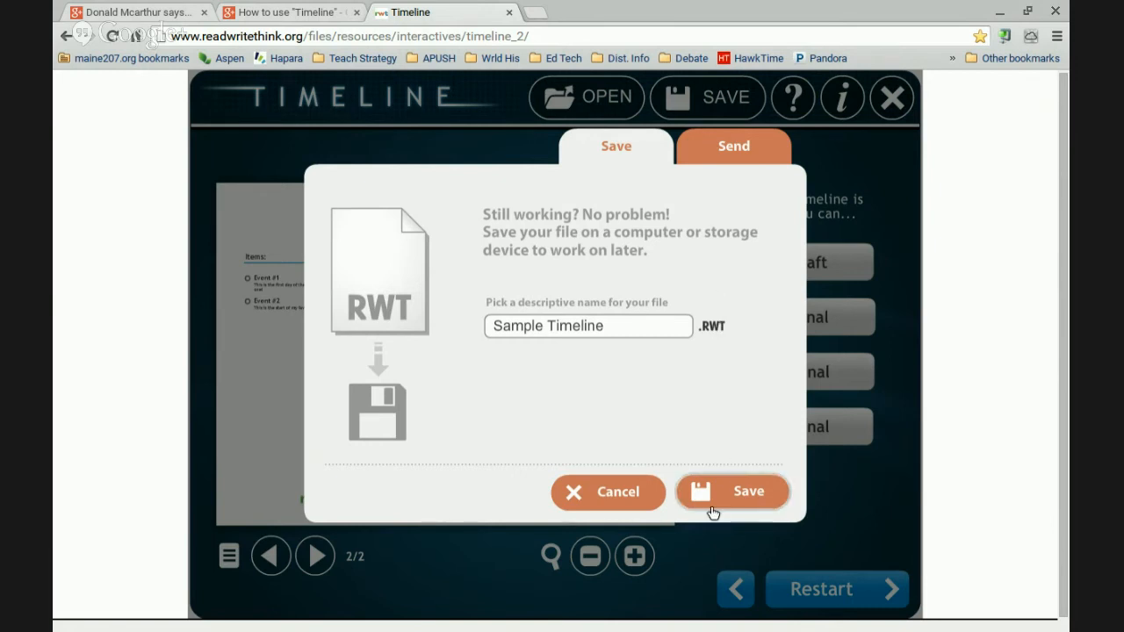
Cancel the draft save, check both preview pages, and start a final PDF save of Sample Timeline
left_click(635, 496)
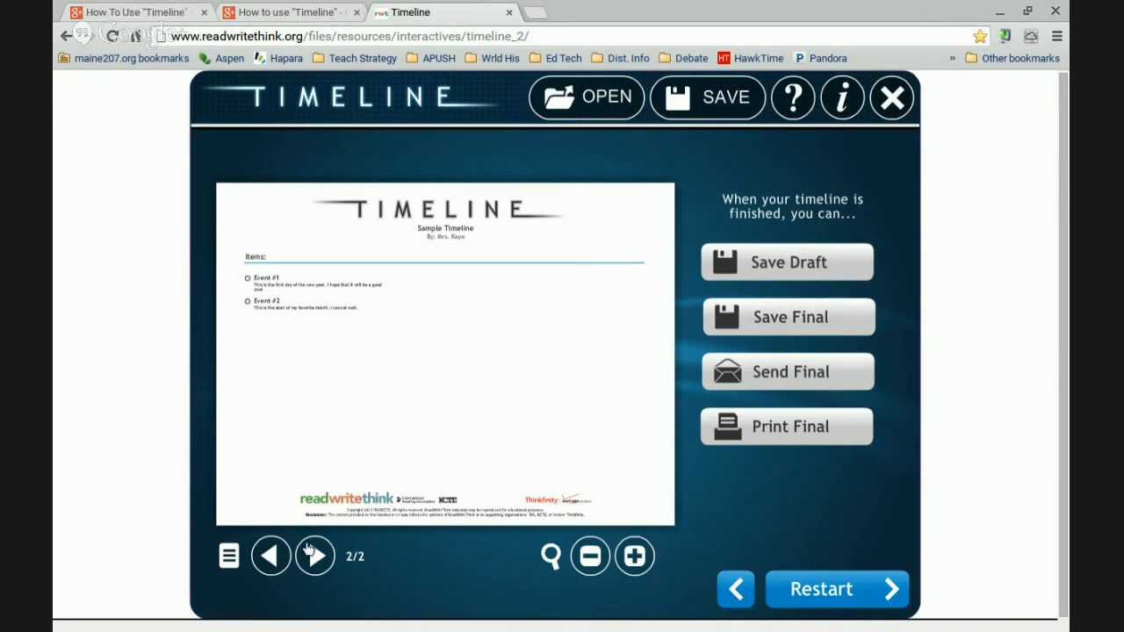
left_click(273, 553)
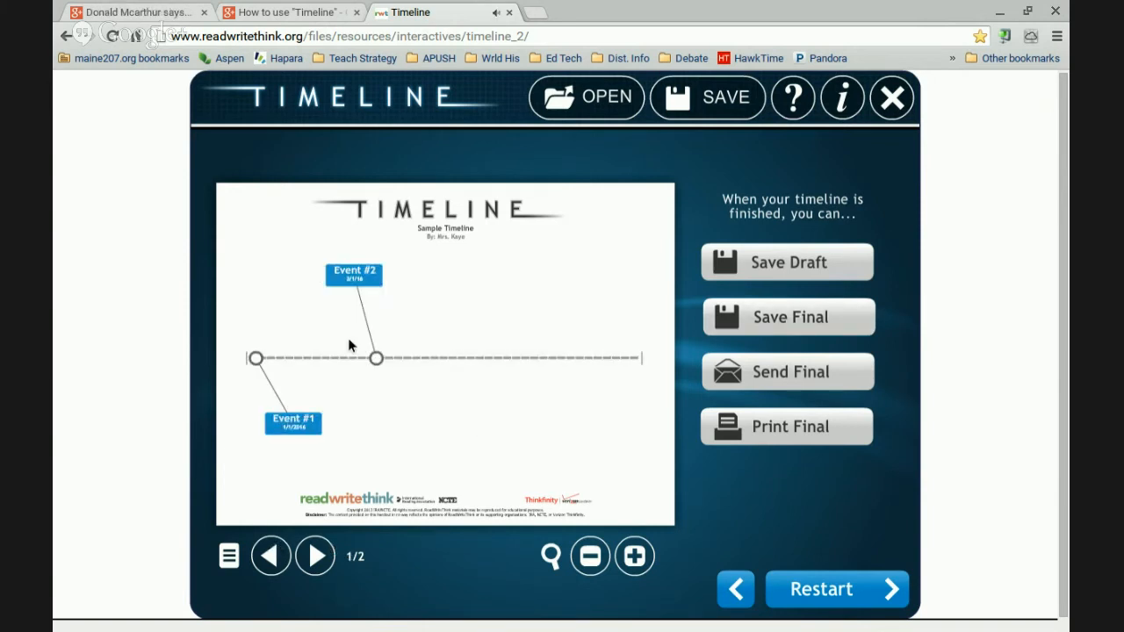
left_click(317, 577)
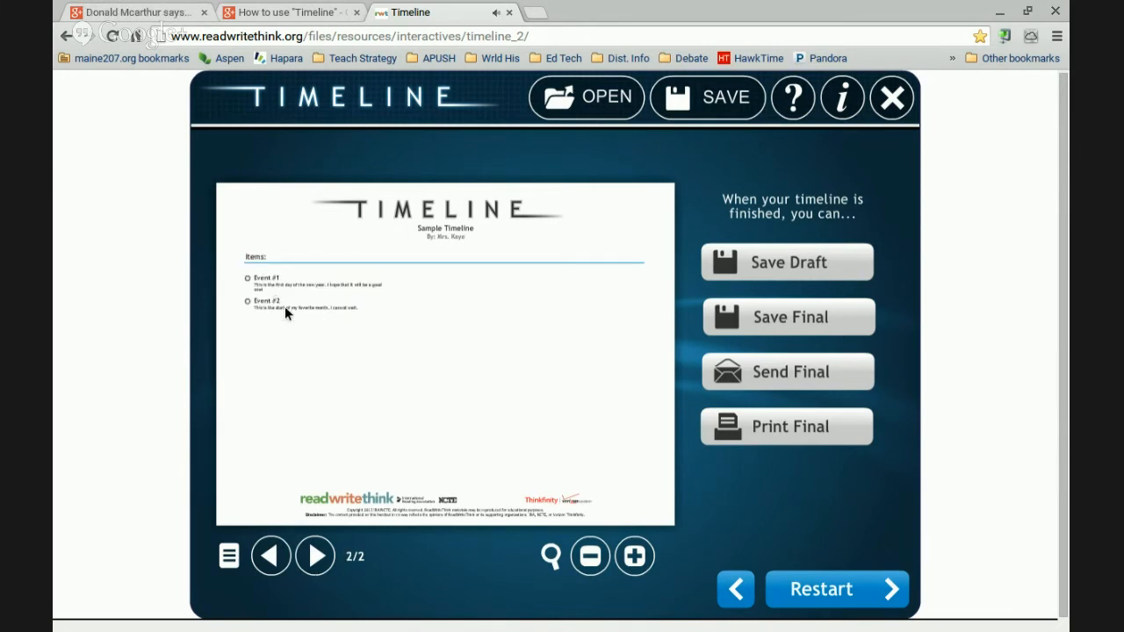
left_click(838, 318)
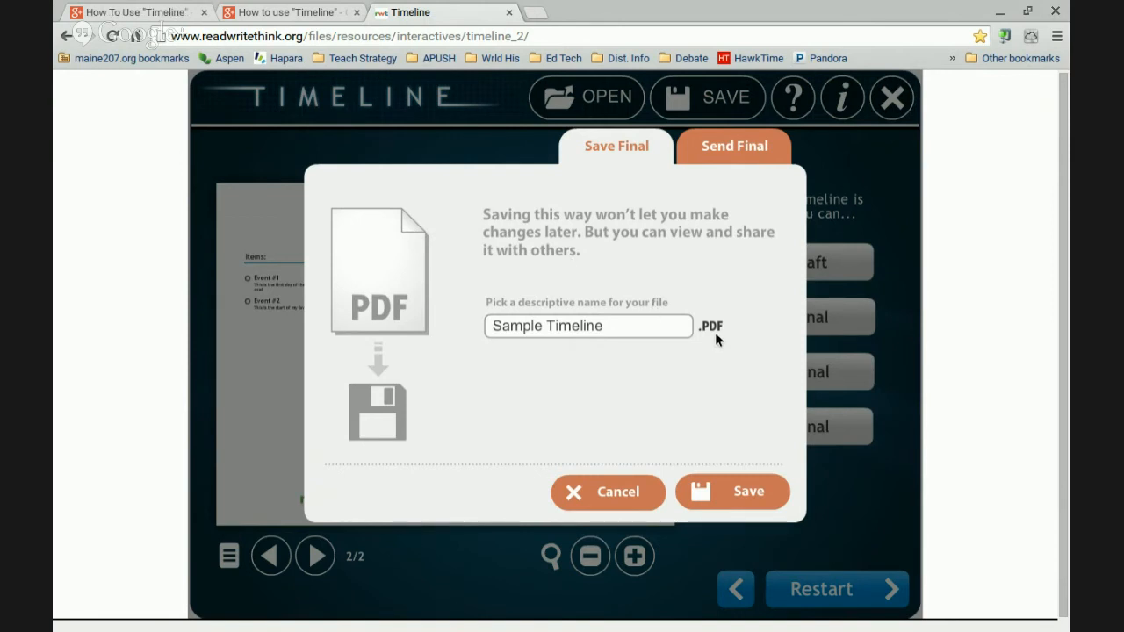
Save the final, uneditable PDF under the file name 'FinalTestTimeline'
left_click_drag(630, 331, 450, 308)
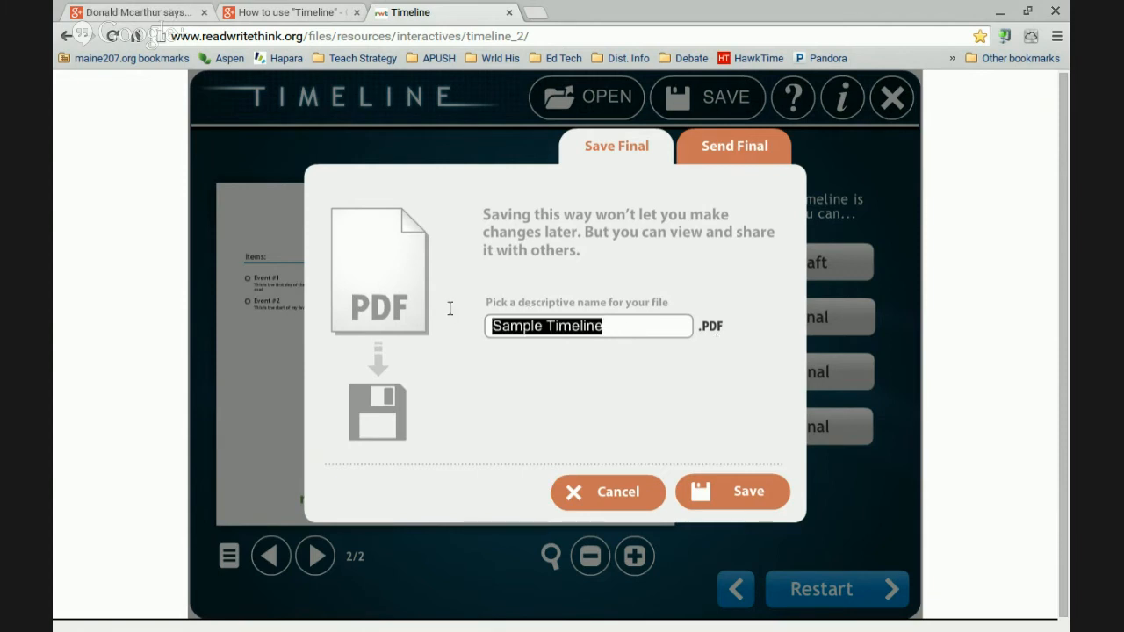
key("BackSpace")
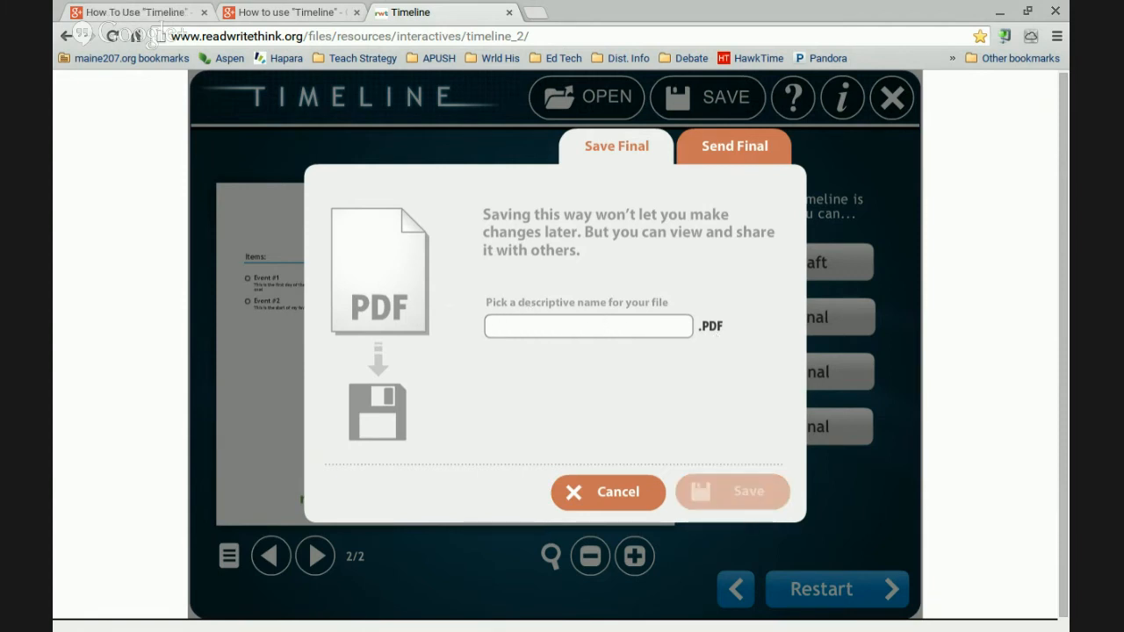
type("FinalTest")
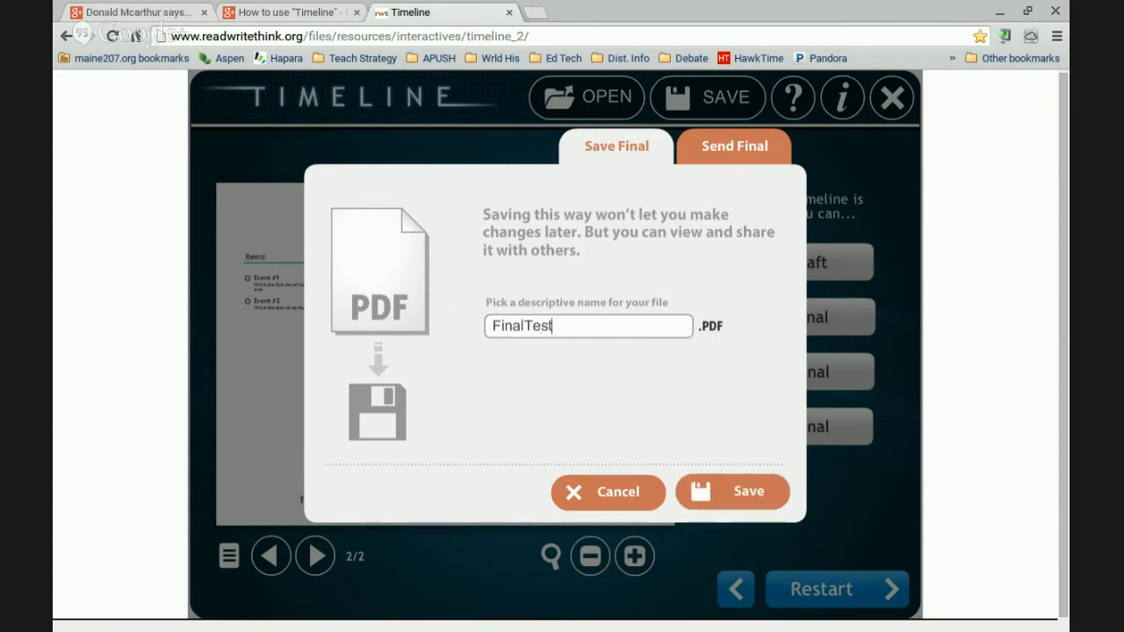
type("Timeline")
left_click(751, 494)
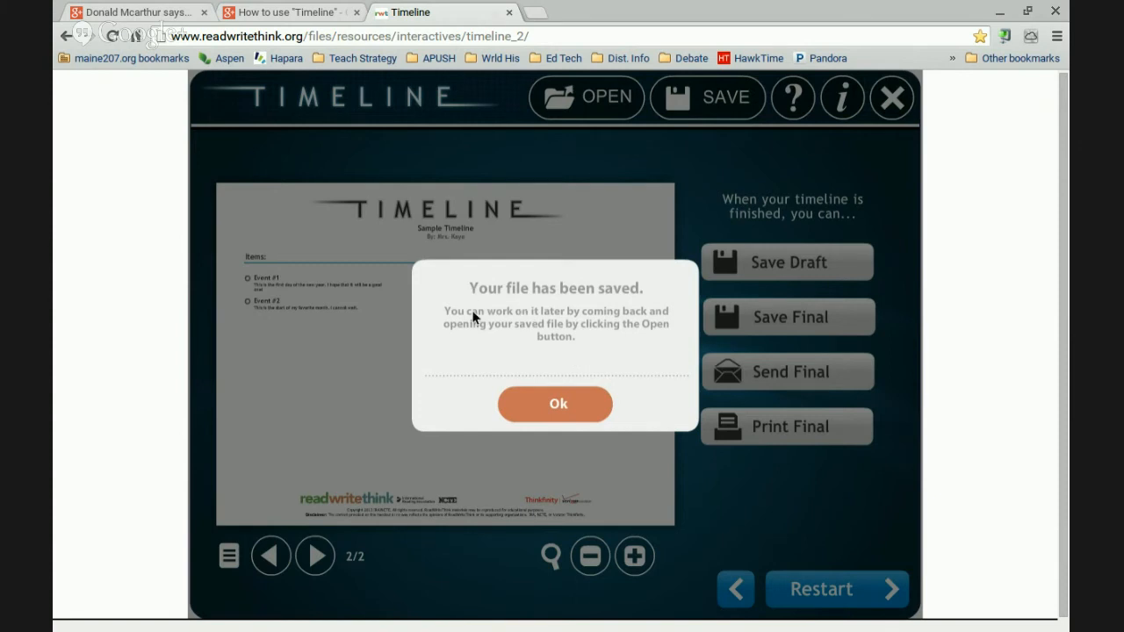
Dismiss the saved notice and name the file to send 'FinalTestTimeline' in Send Final
left_click(558, 413)
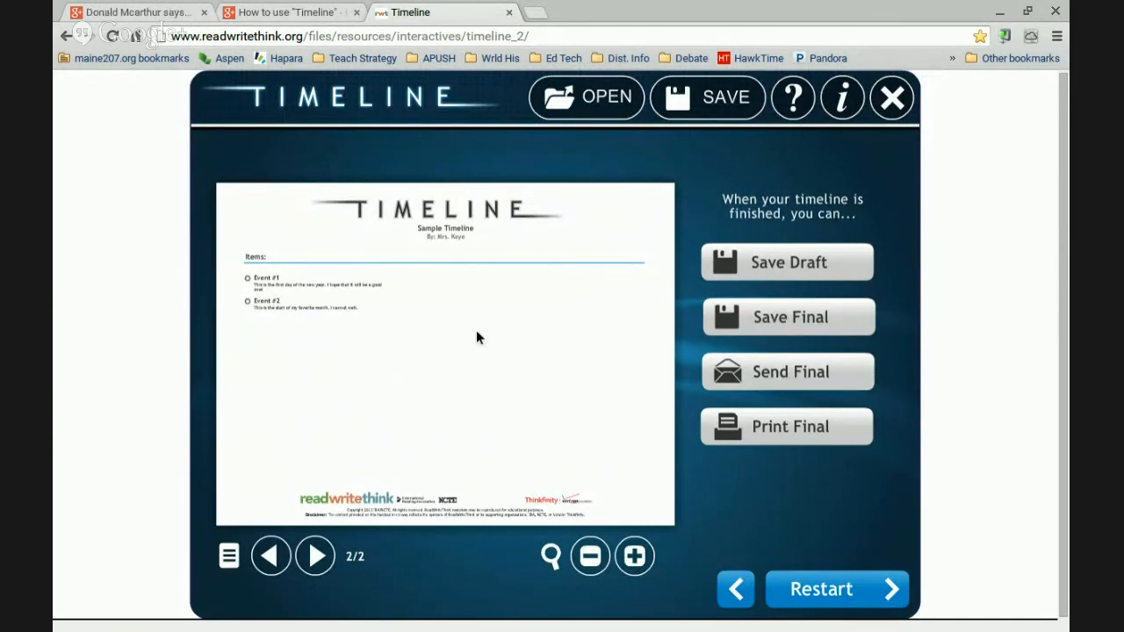
left_click(832, 375)
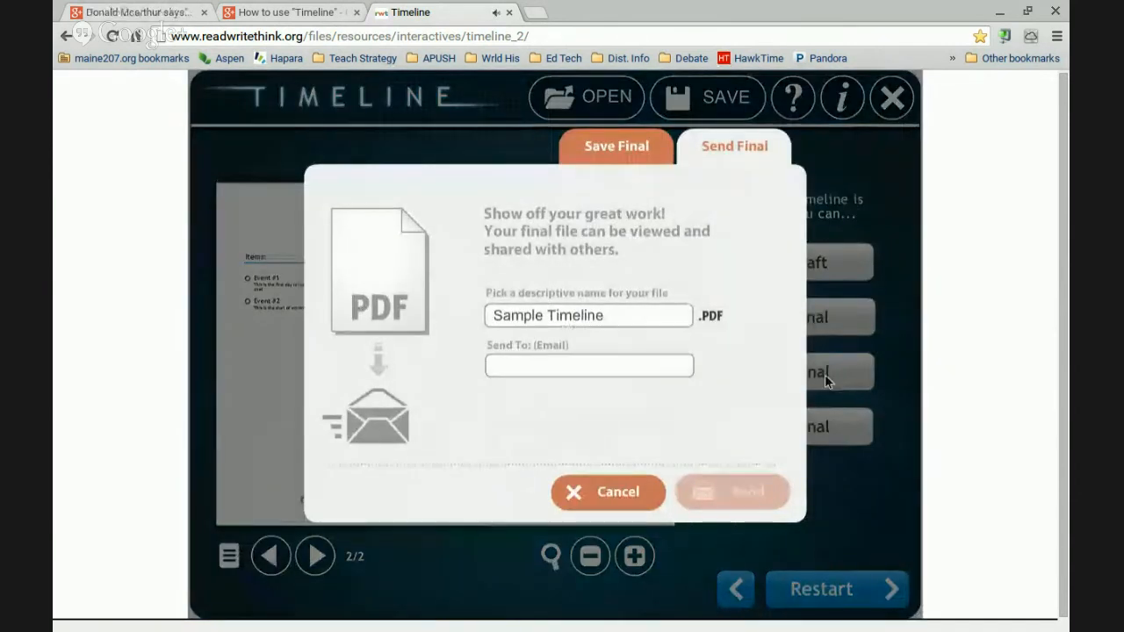
left_click_drag(617, 313, 410, 312)
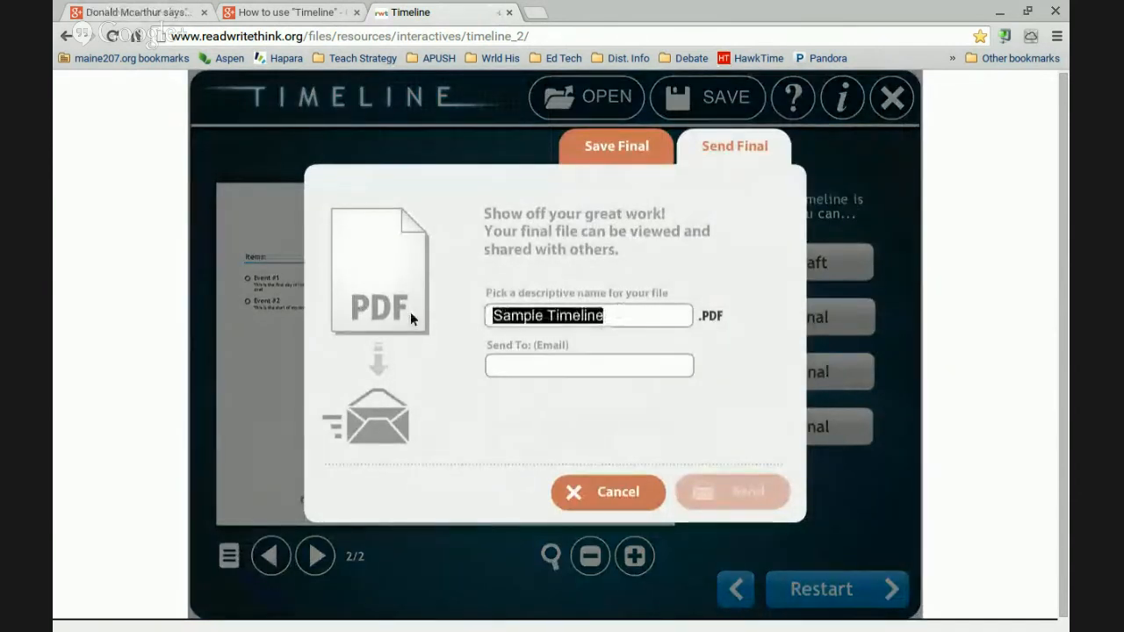
type("FinalT")
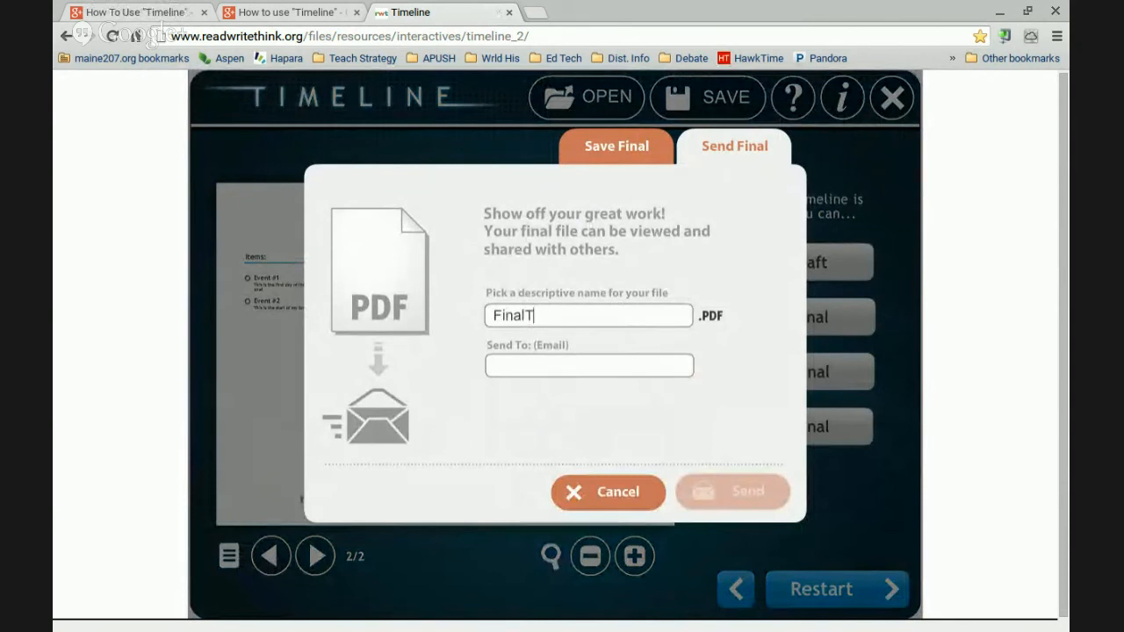
type("estTimeline")
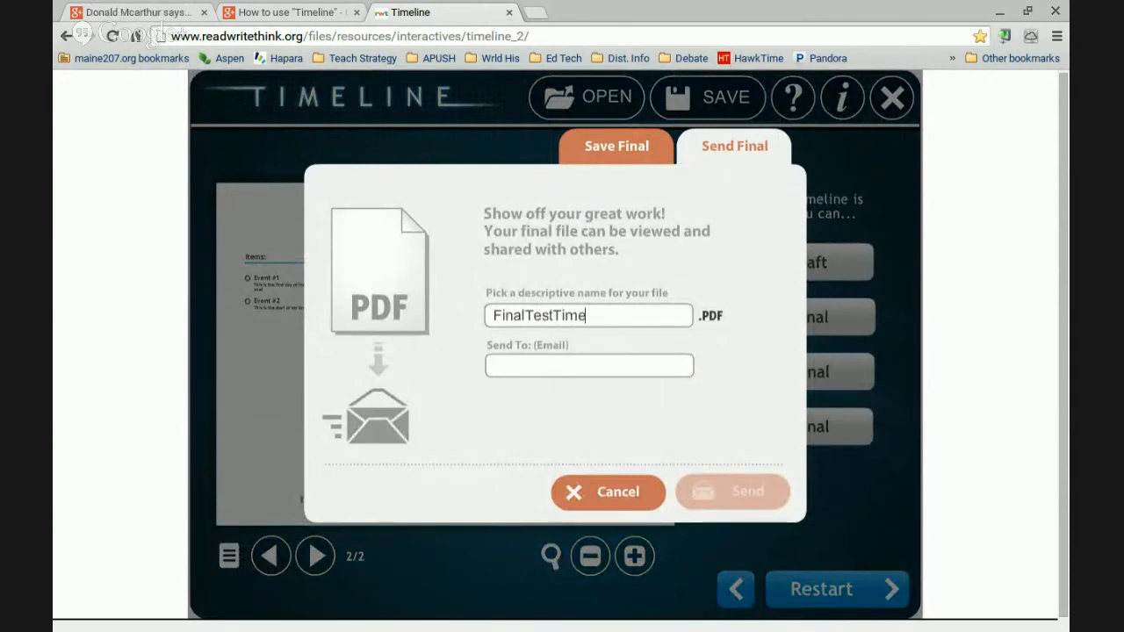
Fill in the recipient's e-mail address in the Send To field
left_click(580, 358)
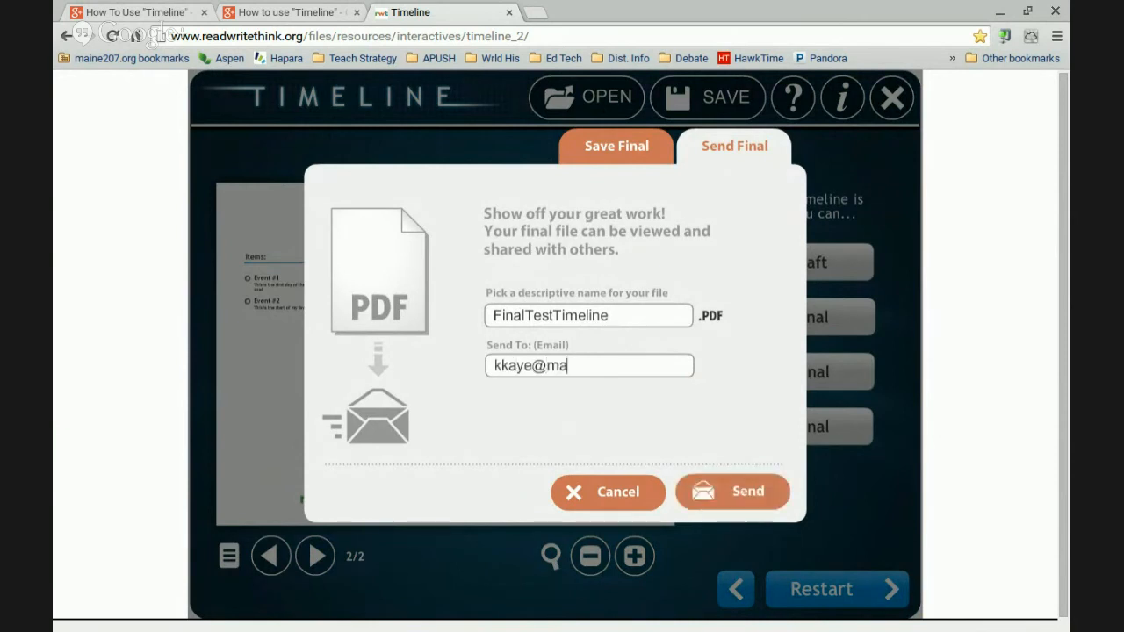
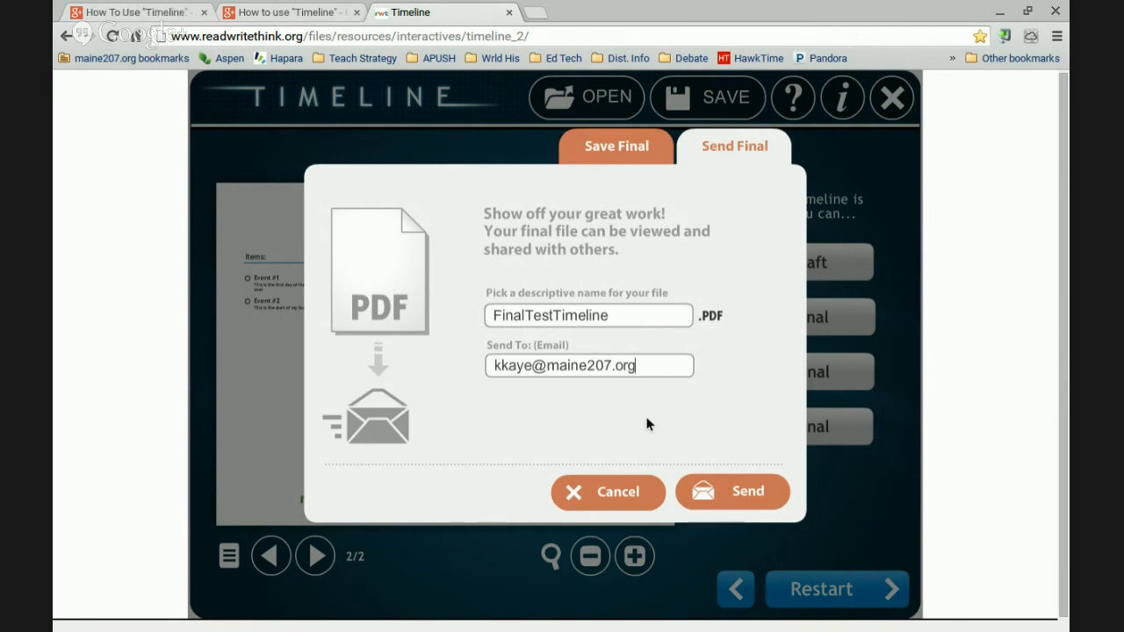
left_click_drag(502, 369, 662, 361)
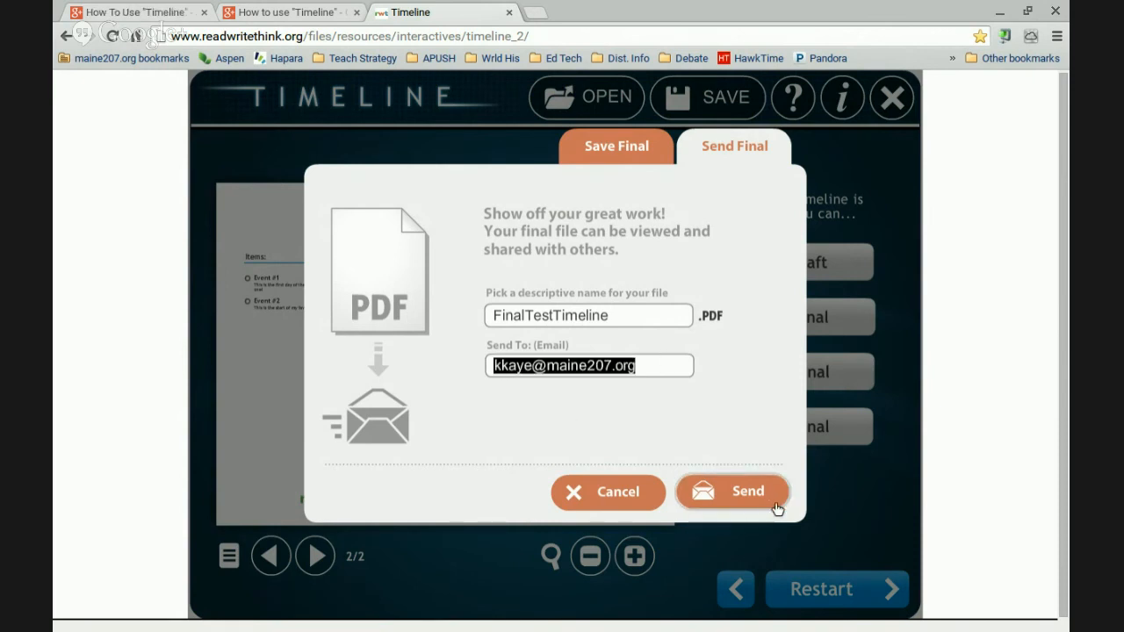
left_click(666, 374)
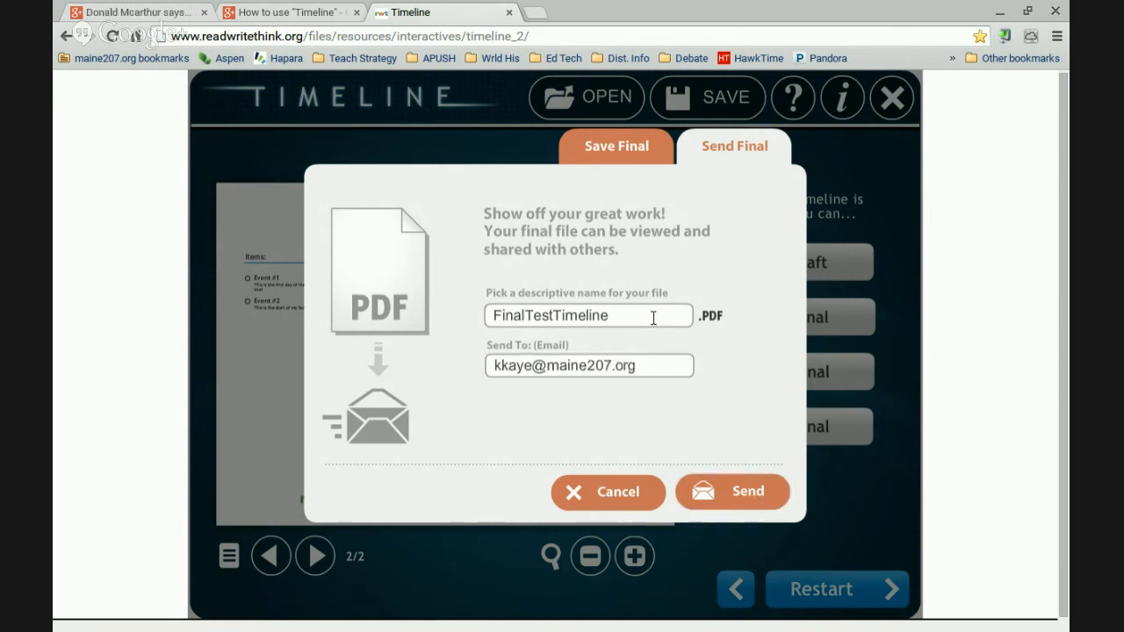
Send the FinalTestTimeline PDF by e-mail and acknowledge the 'Your file has been sent' message
left_click(735, 495)
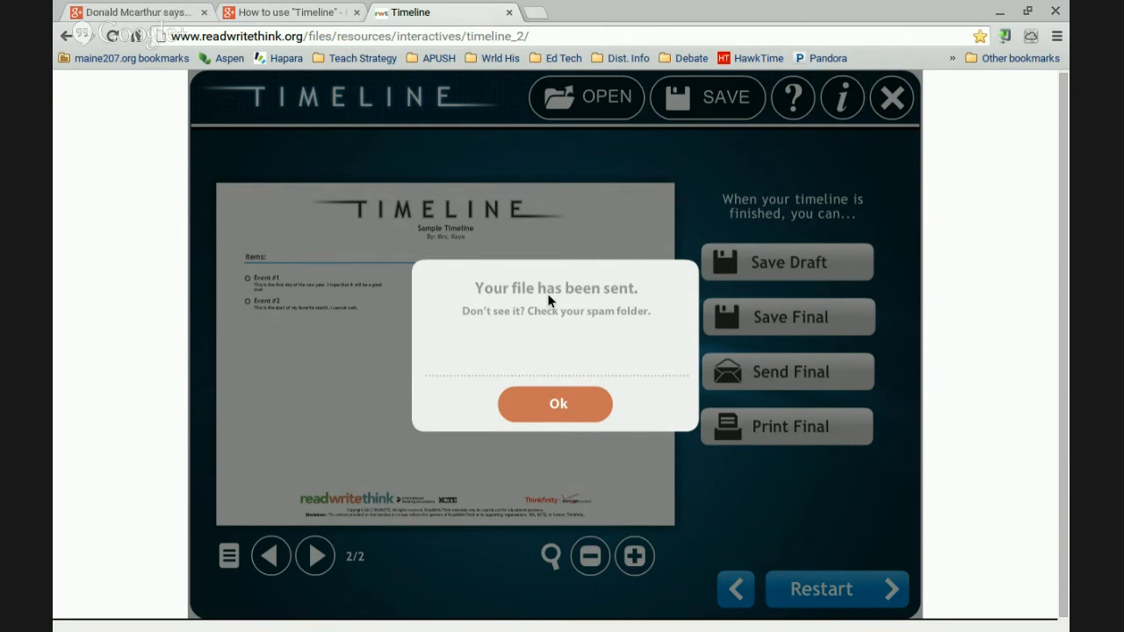
left_click(572, 406)
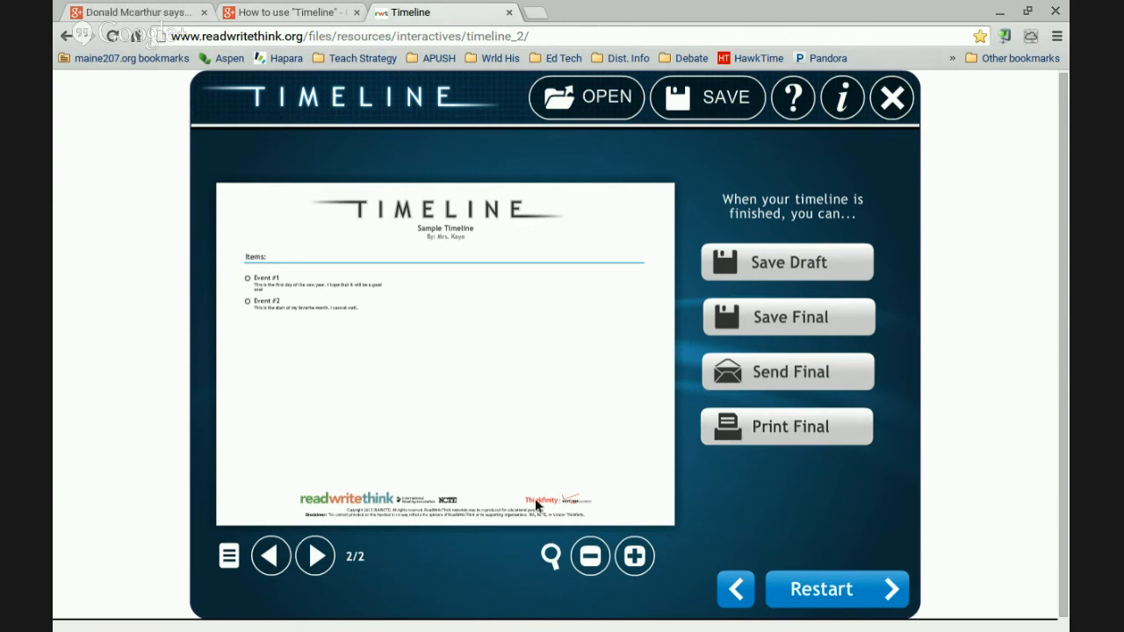
left_click(810, 435)
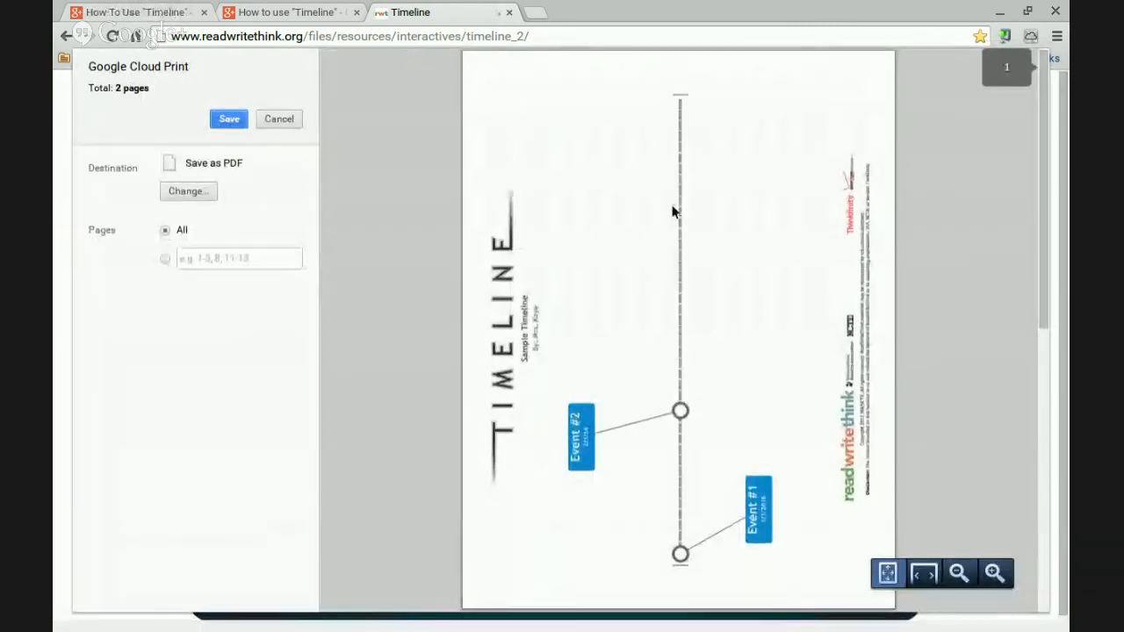
scroll(673, 211, "down", 5)
scroll(673, 211, "down", 2)
scroll(673, 211, "up", 8)
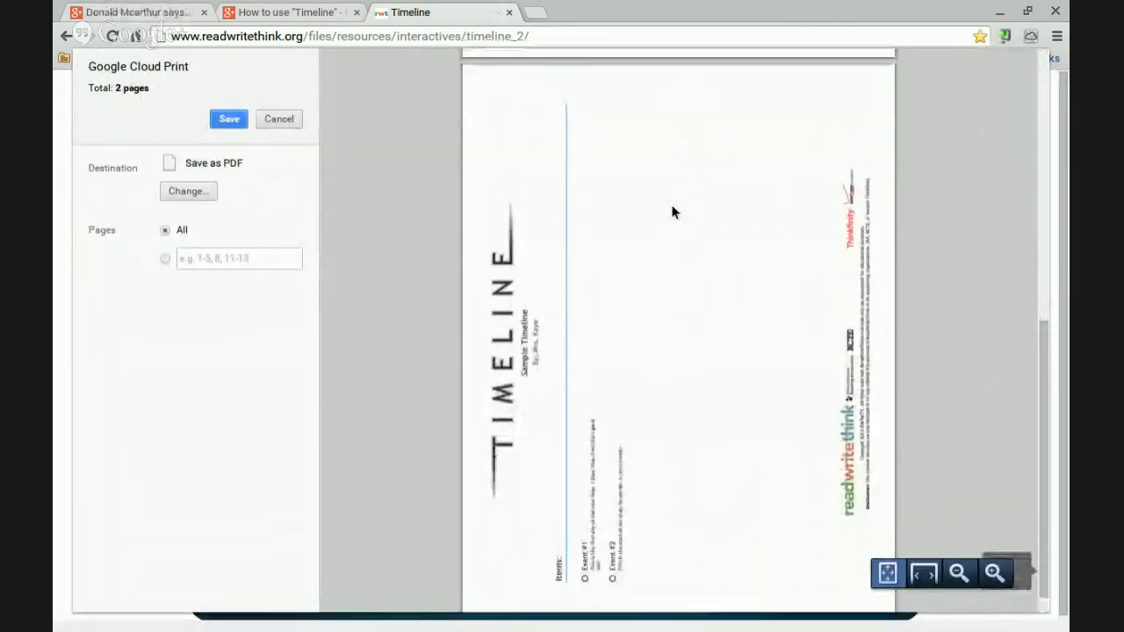
left_click(287, 117)
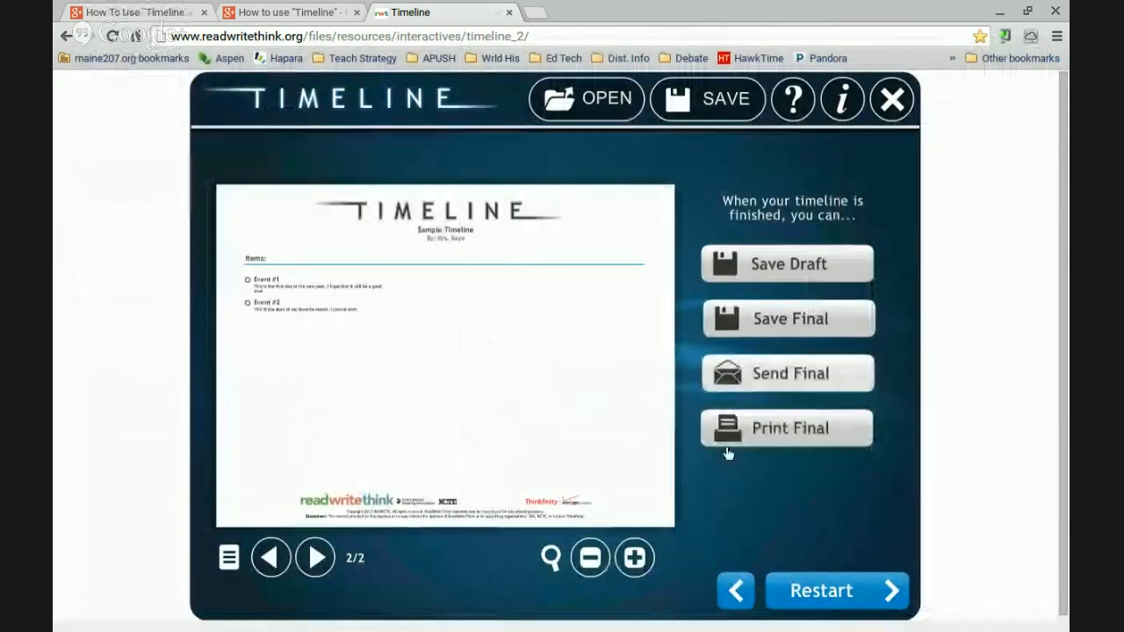
Restart the timeline and confirm discarding the current project
left_click(839, 592)
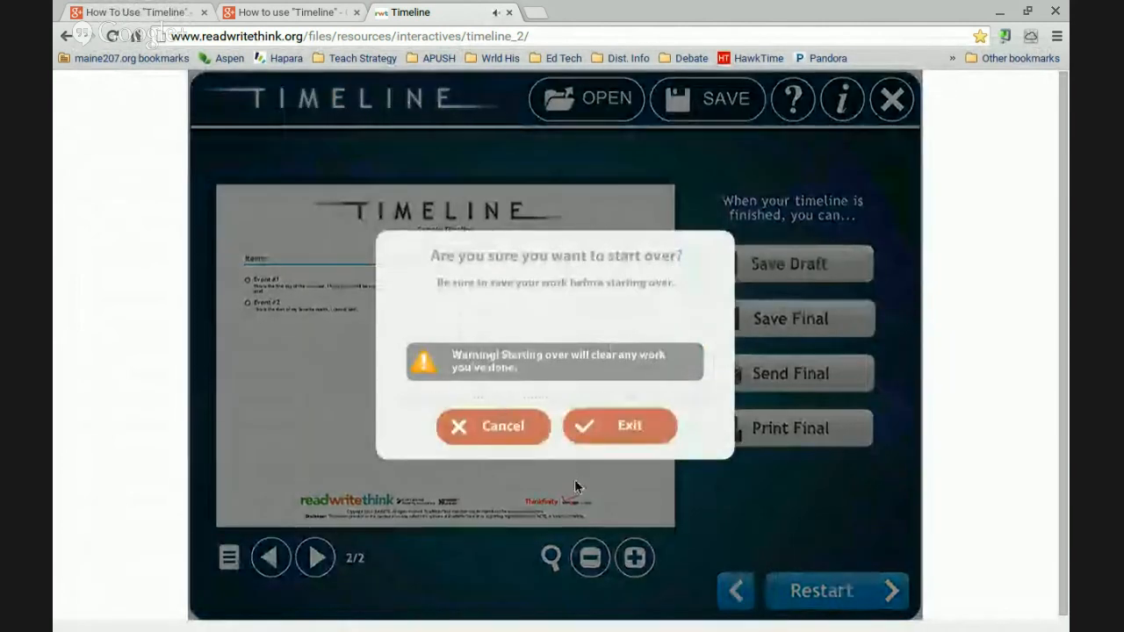
left_click(614, 439)
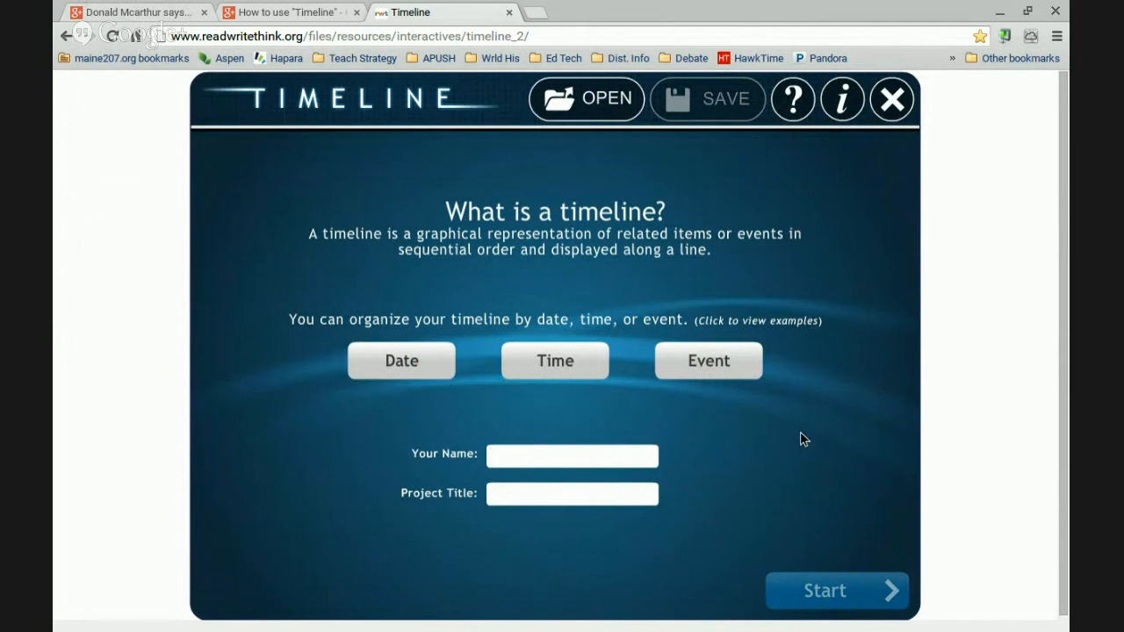
Open the saved Cold War Sample .rwt timeline file from the computer
left_click(592, 104)
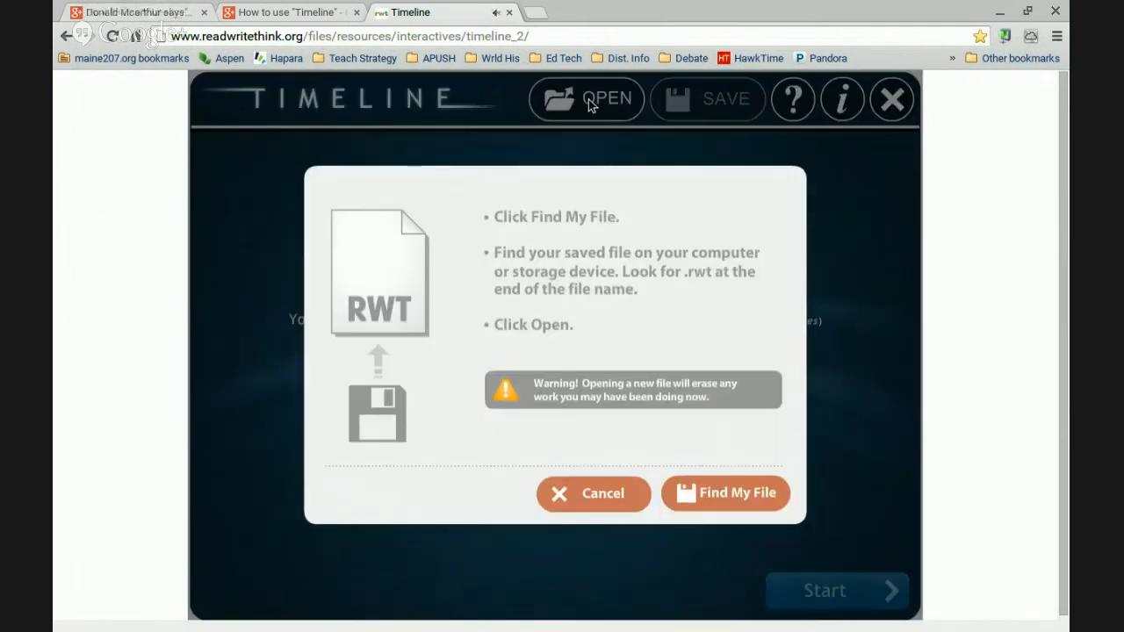
left_click(727, 493)
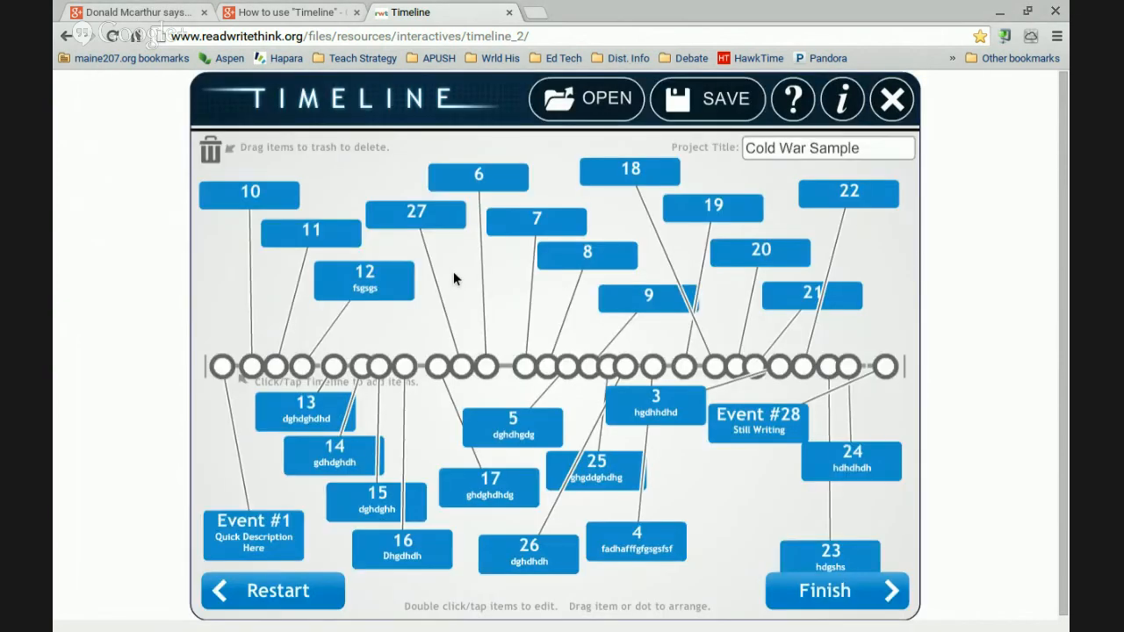
left_click(610, 102)
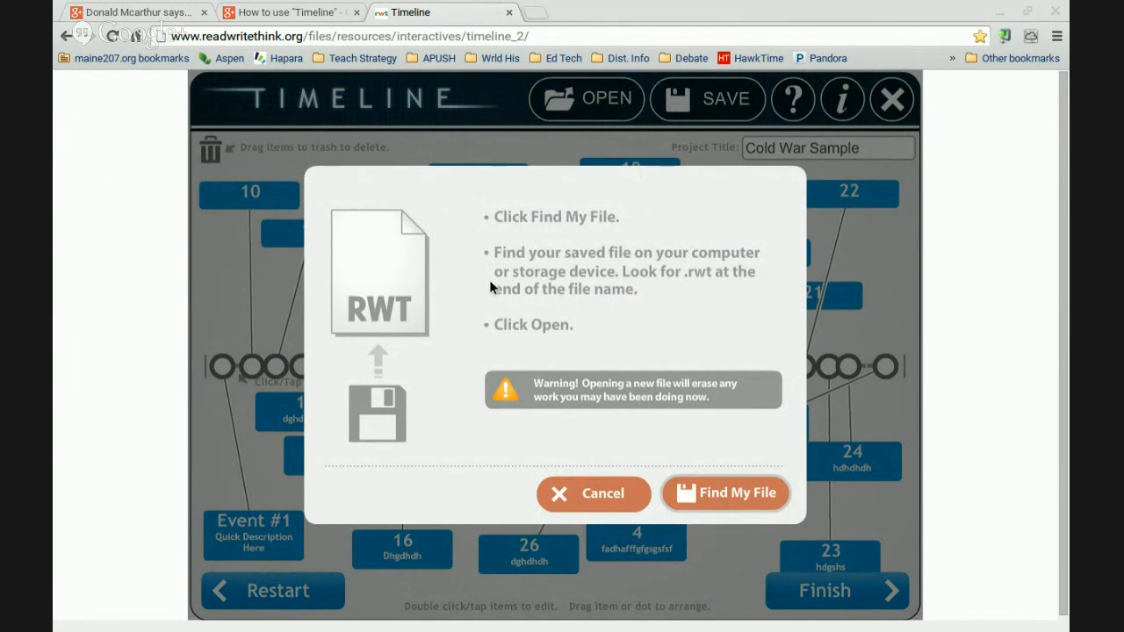
left_click(912, 542)
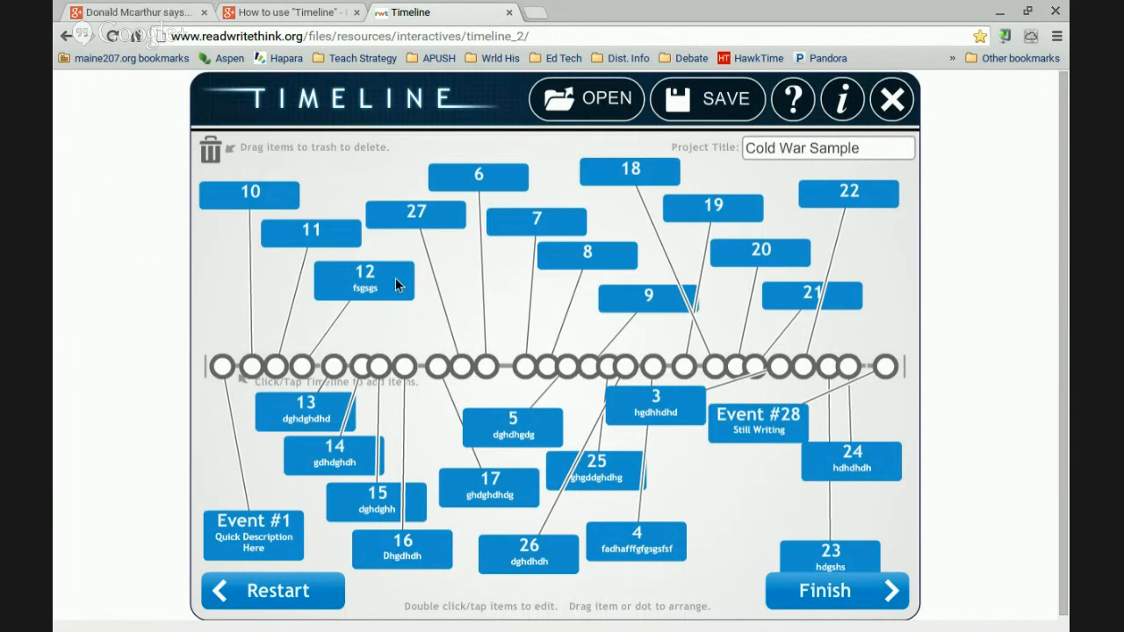
Cancel a stray new item and shift event 4's dot slightly left on the timeline
left_click(520, 360)
left_click(470, 402)
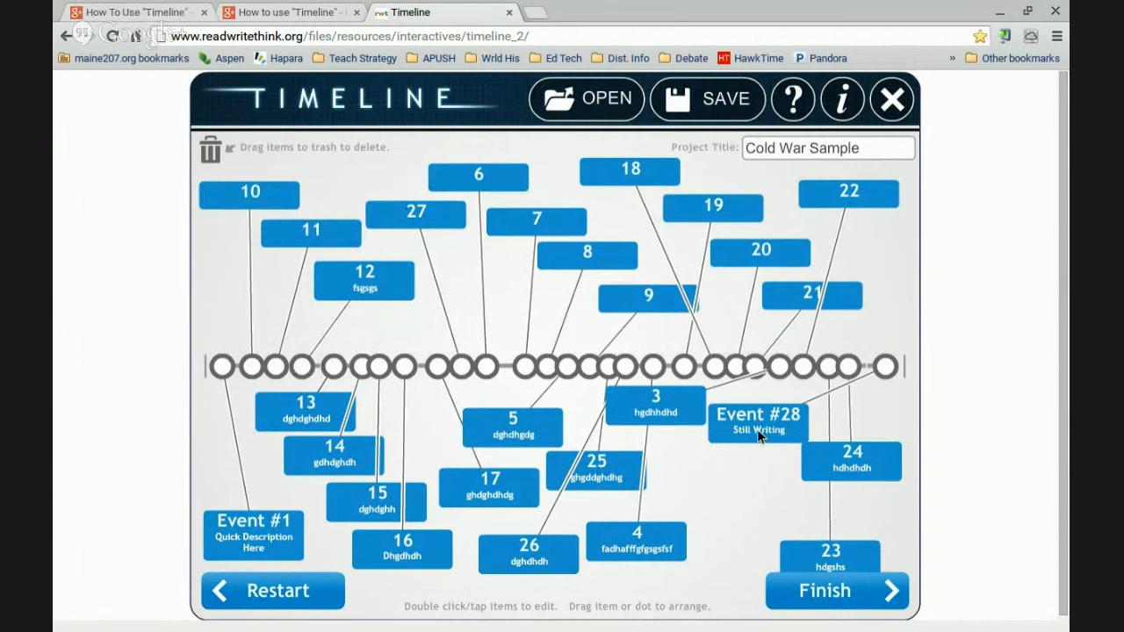
mouse_move(653, 366)
left_mouse_down()
mouse_move(508, 369)
mouse_move(653, 362)
left_mouse_up()
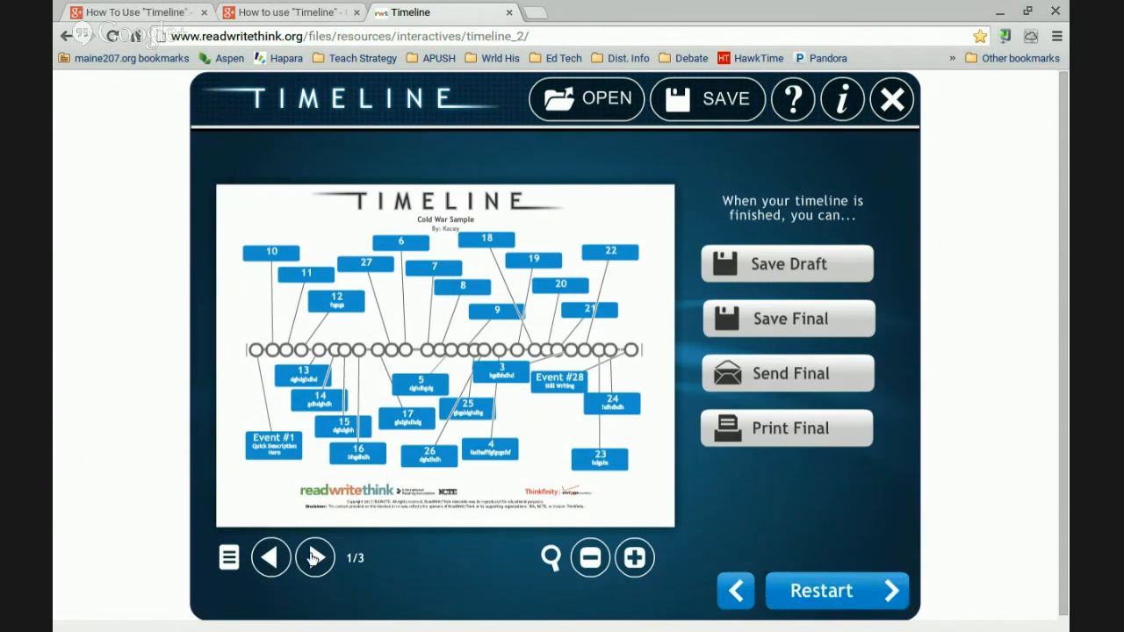
Zoom in on the items list on printout page 2 and scan its left column
left_click(314, 557)
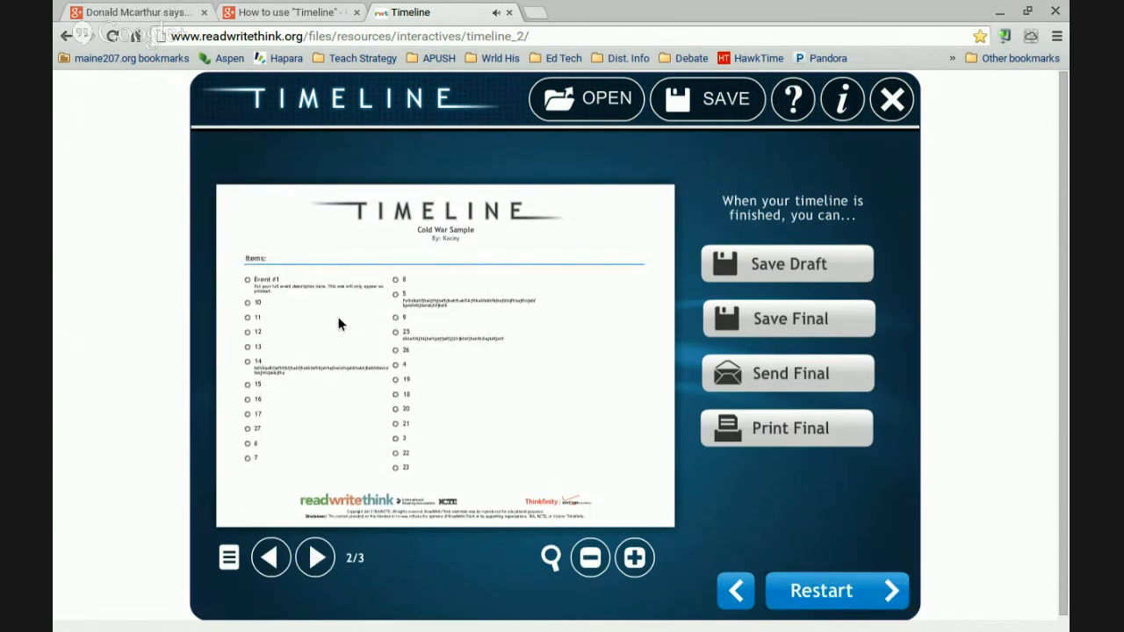
left_click(639, 562)
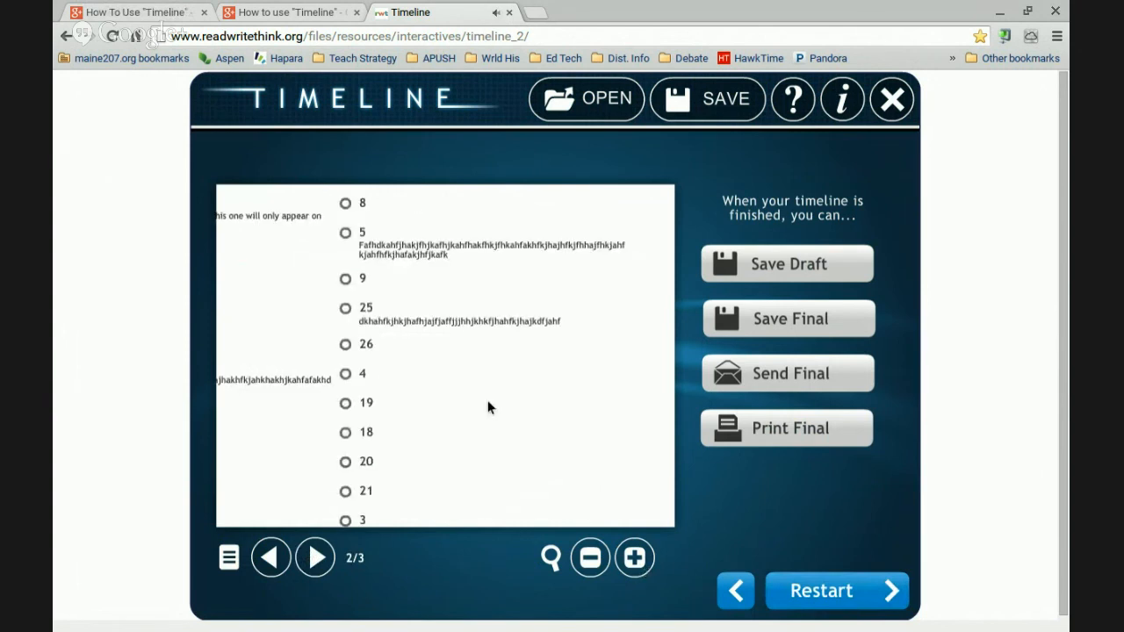
left_click_drag(487, 404, 648, 417)
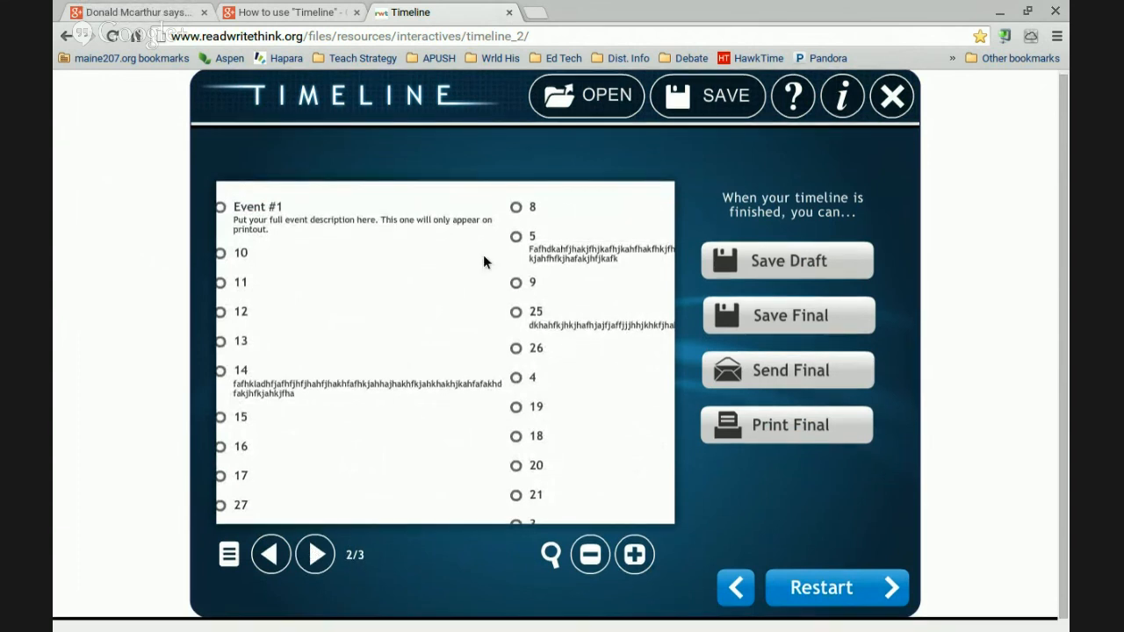
left_click(591, 564)
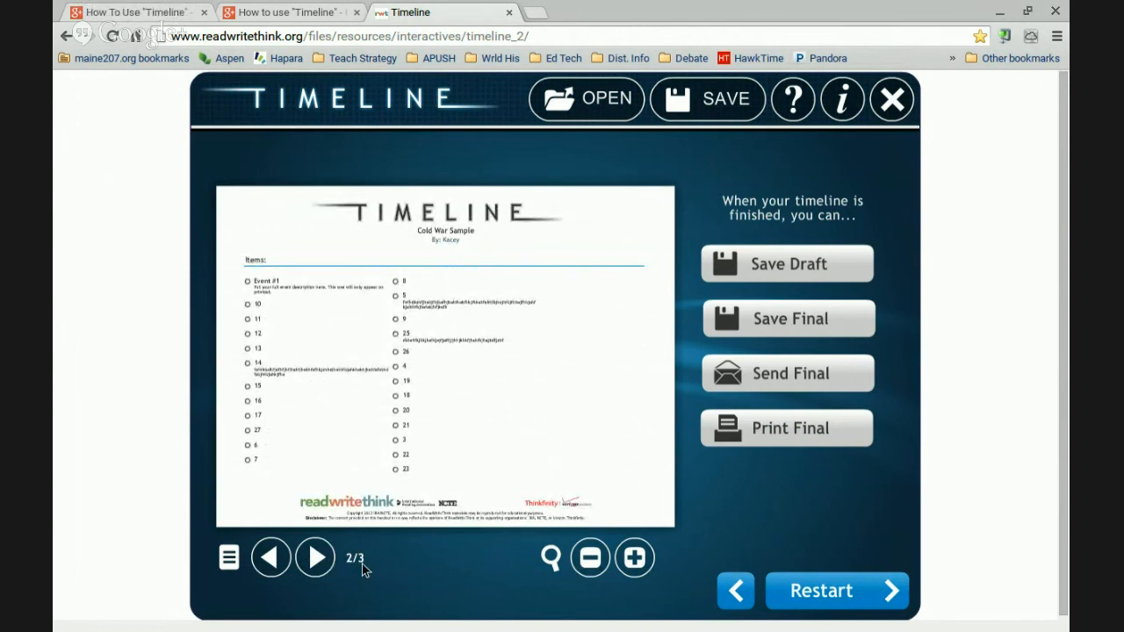
Check printout pages 3 and 1, then switch to the Google+ 'How to use Timeline' tab
left_click(318, 559)
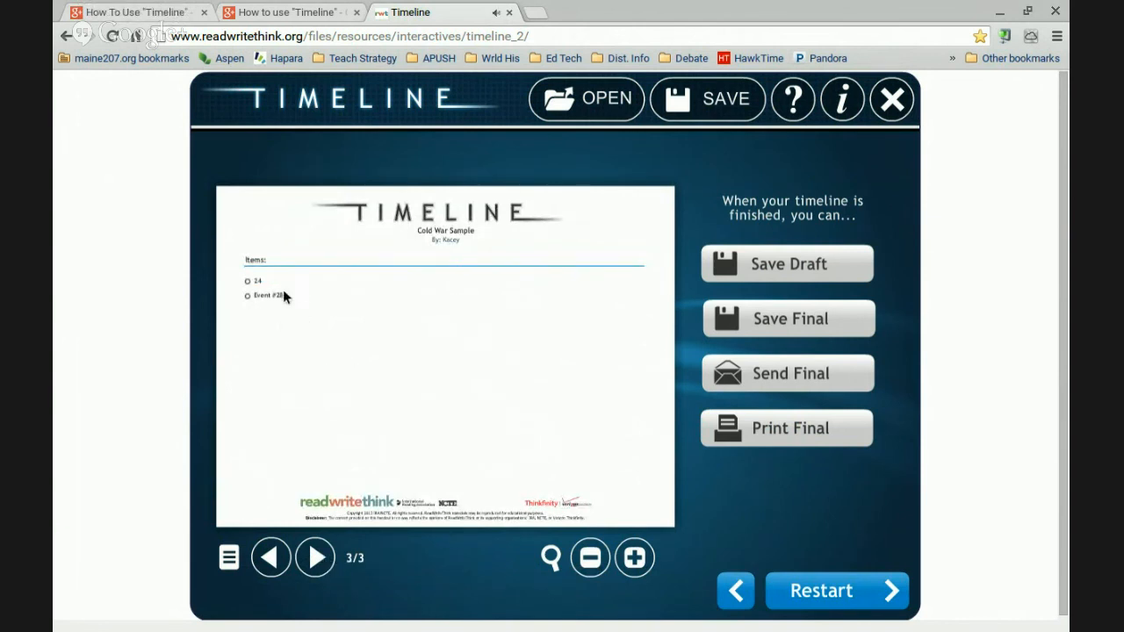
left_click(270, 562)
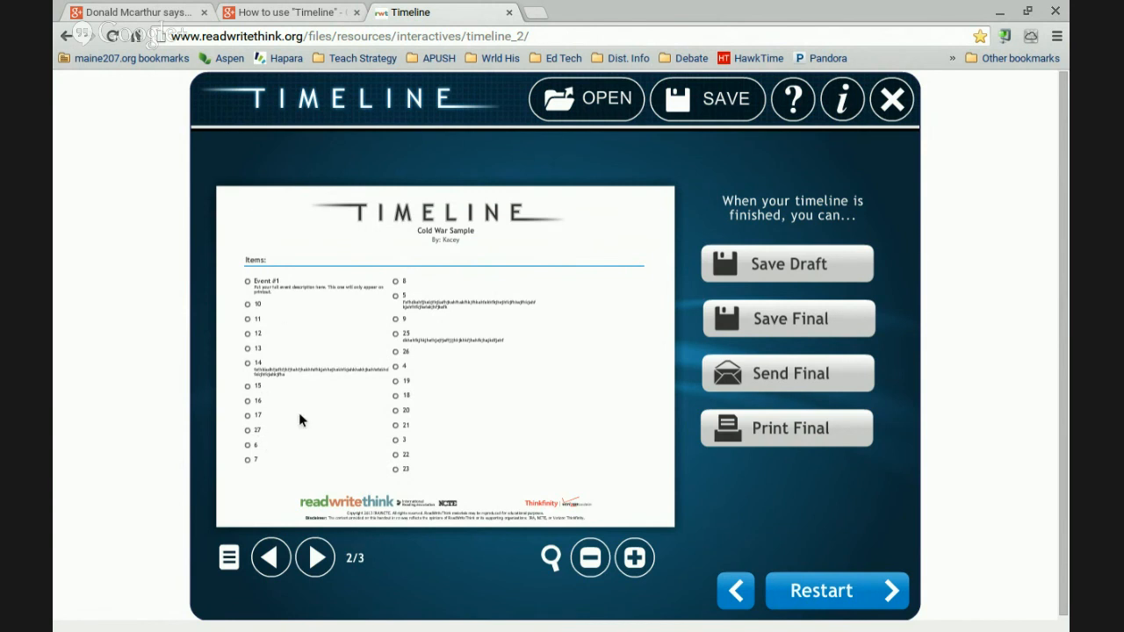
left_click(271, 558)
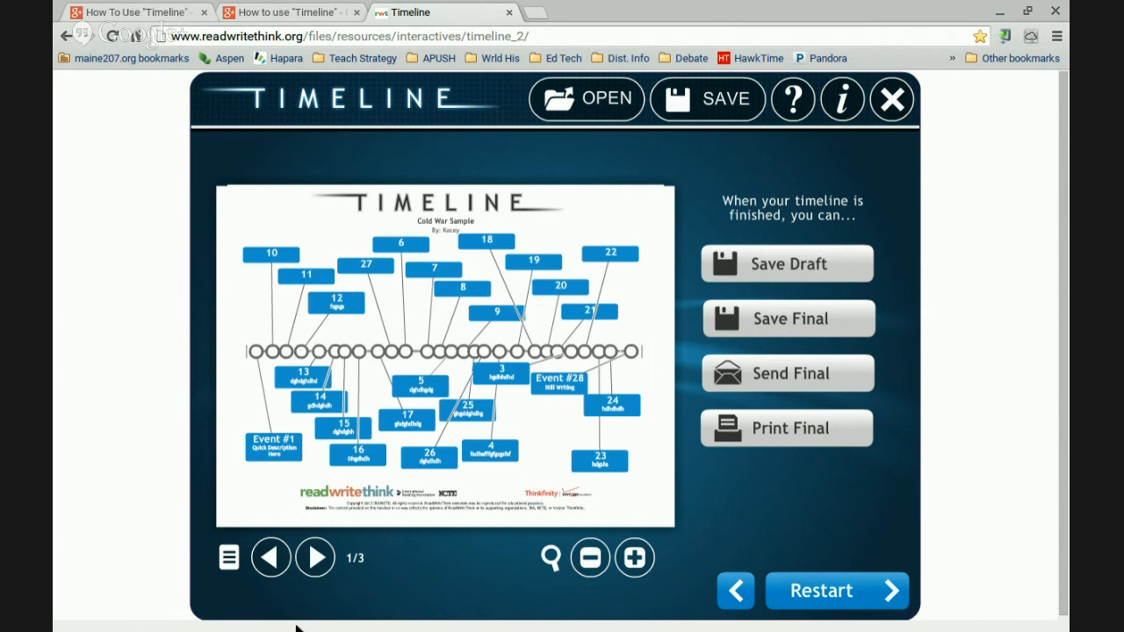
left_click(317, 558)
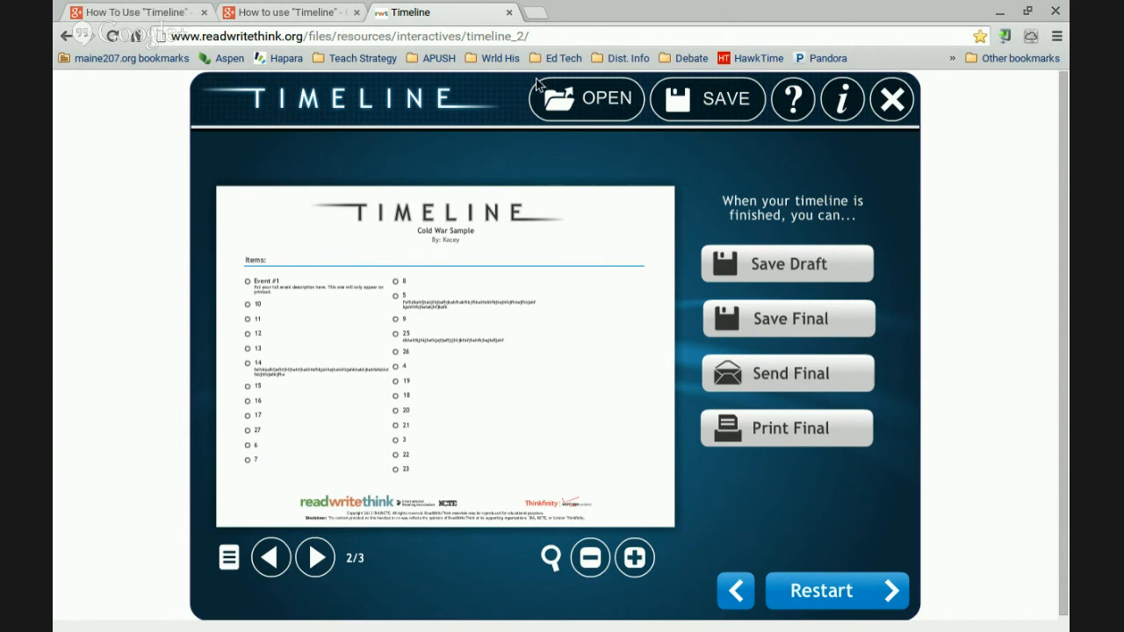
left_click(275, 9)
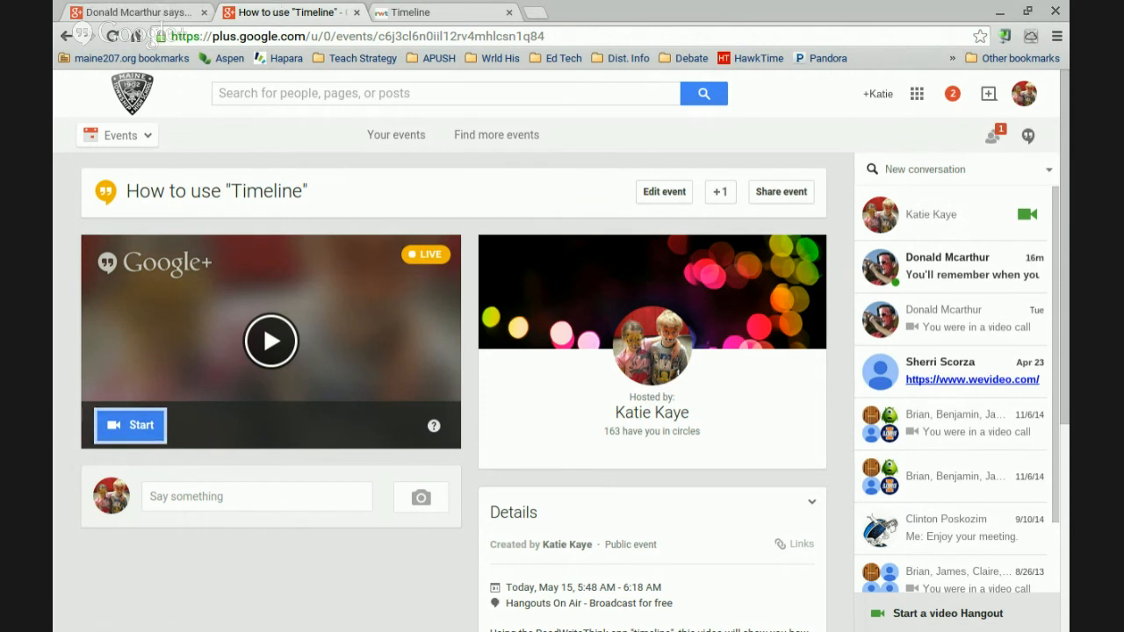